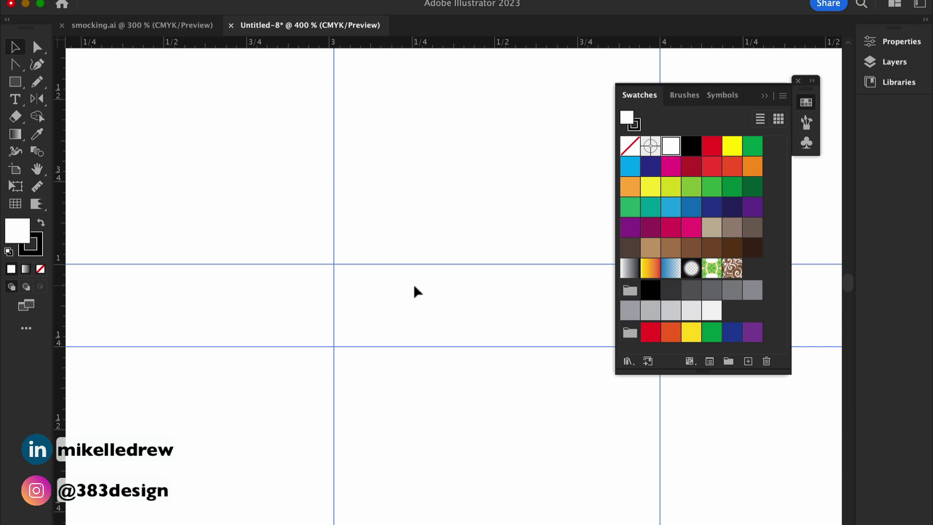
- Draw a short curved fold line down from the upper guide beside the 3 in vertical guide with the Pen tool
left_click_drag(16, 66, 48, 65)
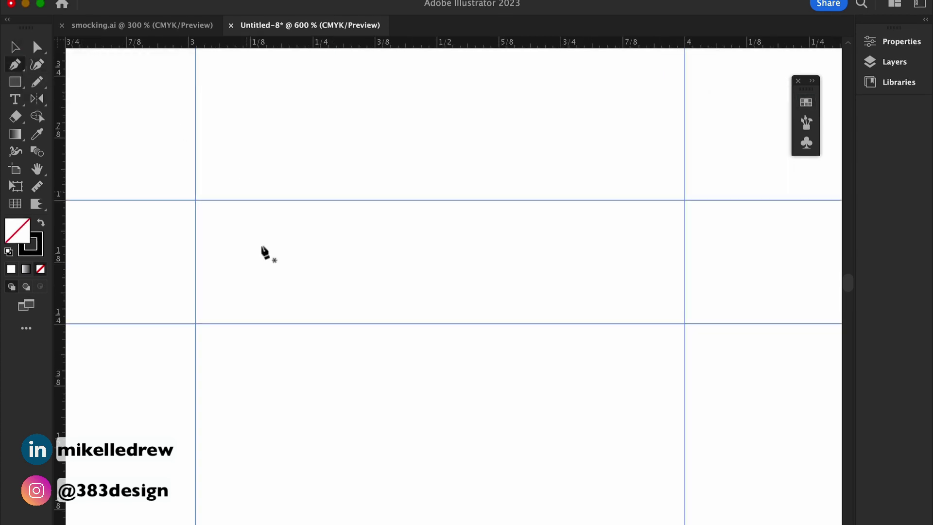
left_click(203, 200)
left_click_drag(203, 263, 204, 265)
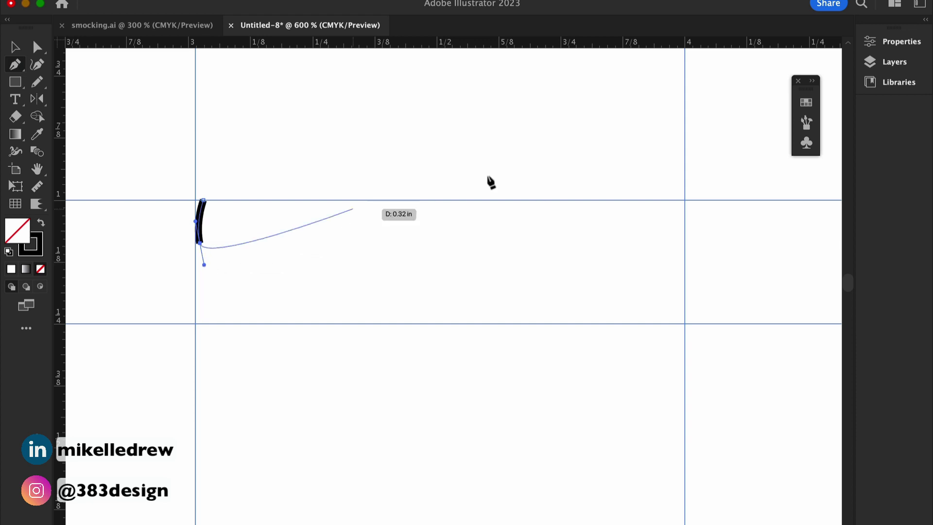
- Set the fold line's stroke weight to 0.25 pt and apply the width profile that tapers to a point at one end
left_click(878, 63)
left_click(783, 214)
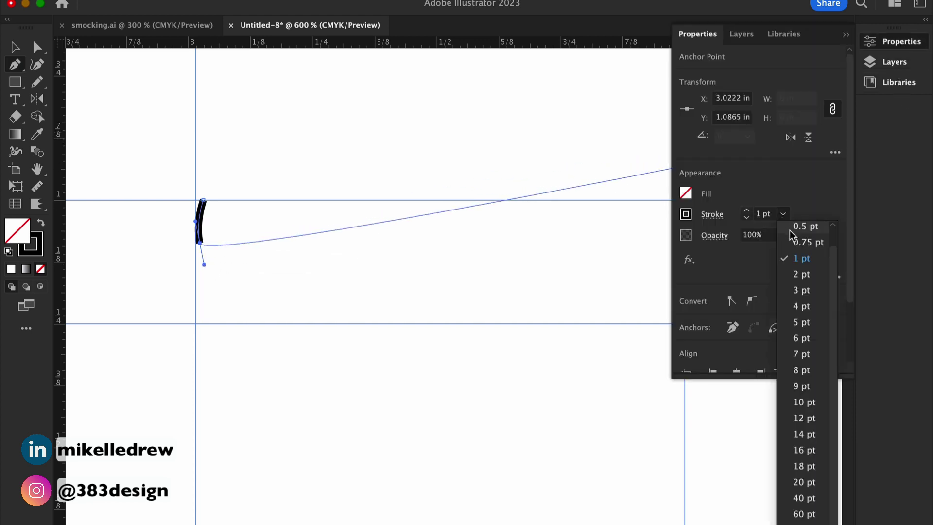
left_click(805, 231)
left_click(714, 217)
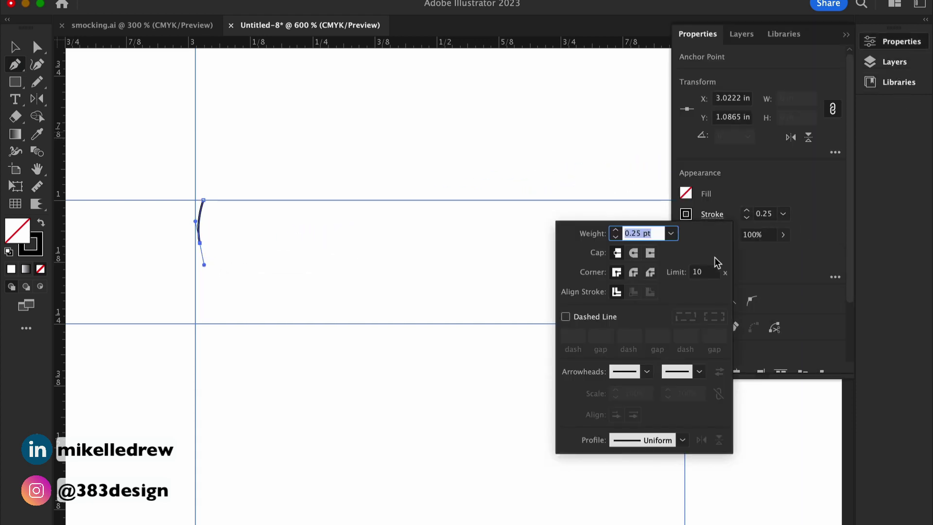
left_click(623, 439)
left_click(636, 360)
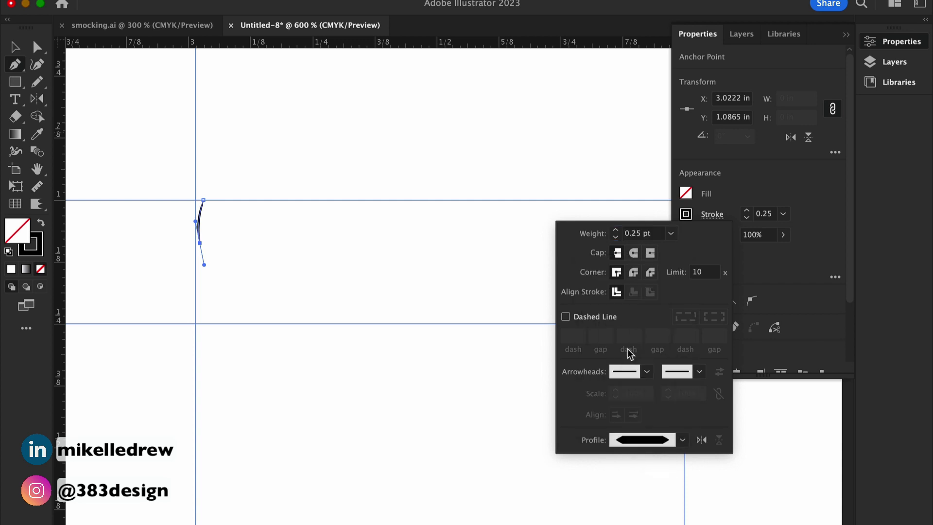
left_click(631, 439)
left_click(629, 365)
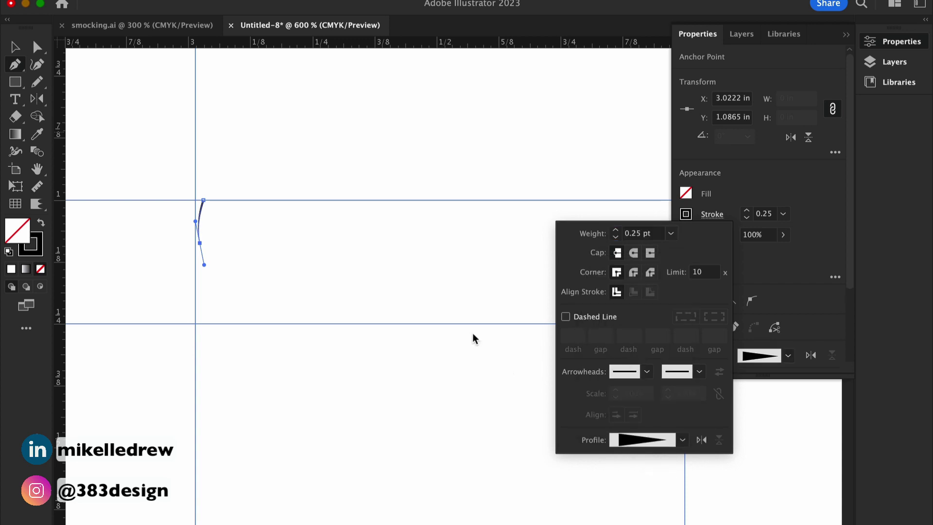
left_click(408, 275)
left_click(336, 271, "super")
- Draw a looping fold line from the upper guide down to the lower guide, back up, and partway down again
key("super+=")
left_click_drag(132, 248, 313, 271)
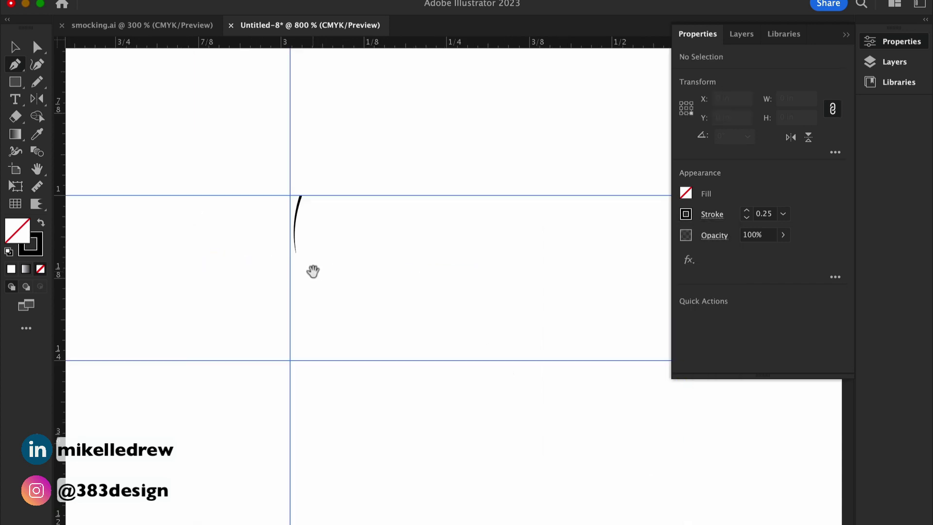
left_click(309, 196)
left_click_drag(304, 358, 320, 341)
left_click(324, 195)
left_click_drag(329, 198, 327, 199)
left_click_drag(325, 301, 324, 322)
left_click(348, 311, "super")
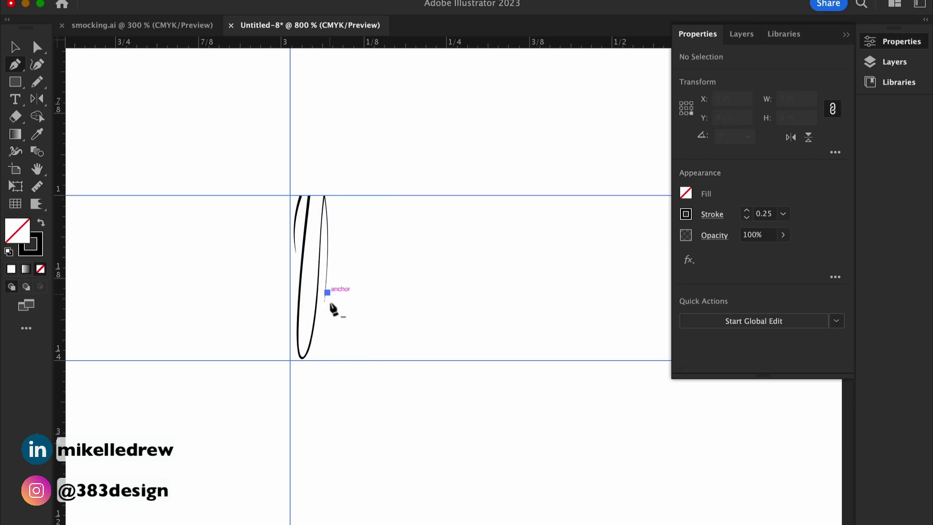
- Add curved tapered fold lines of varying length across the band, starting some at the upper guide and others at the lower guide
left_click(327, 292)
left_click_drag(334, 376, 334, 377)
left_click(356, 227, "super")
left_click(339, 196)
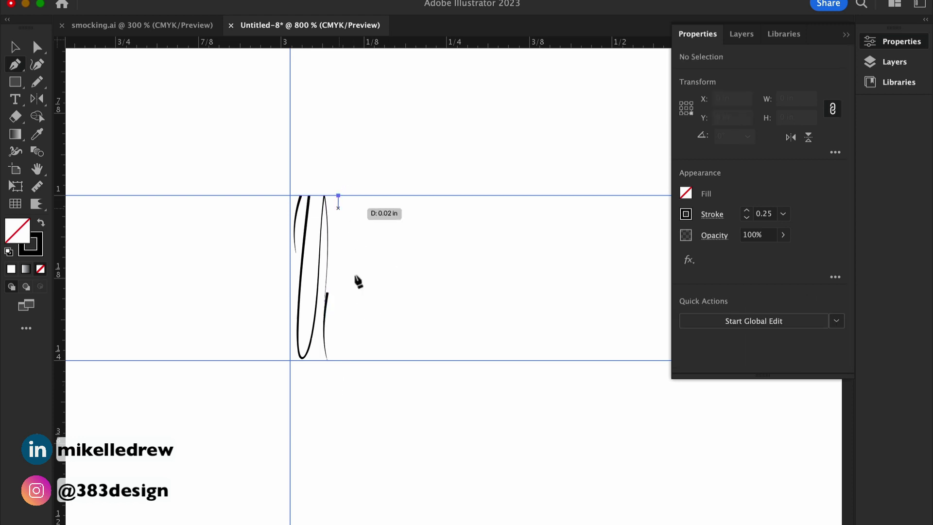
left_click_drag(334, 327, 316, 395)
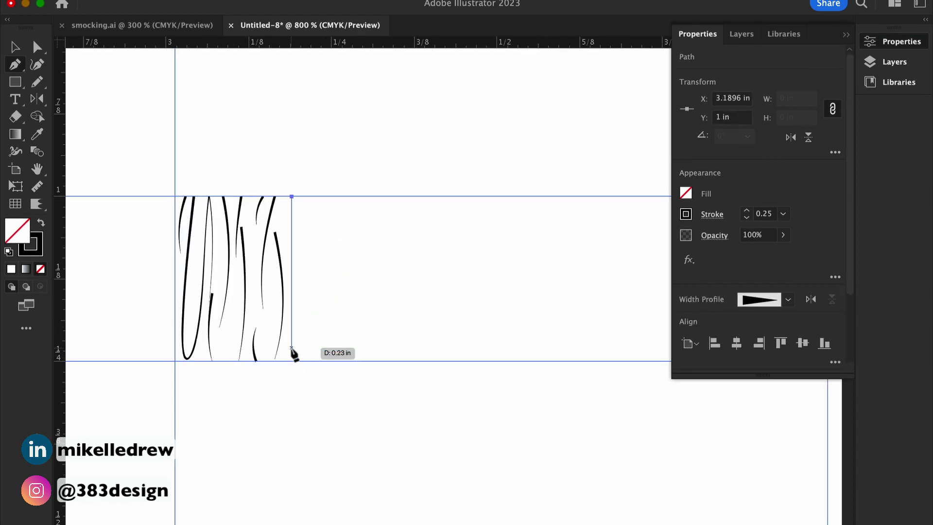
left_click_drag(292, 347, 284, 438)
left_click(297, 403, "super")
left_click(302, 359)
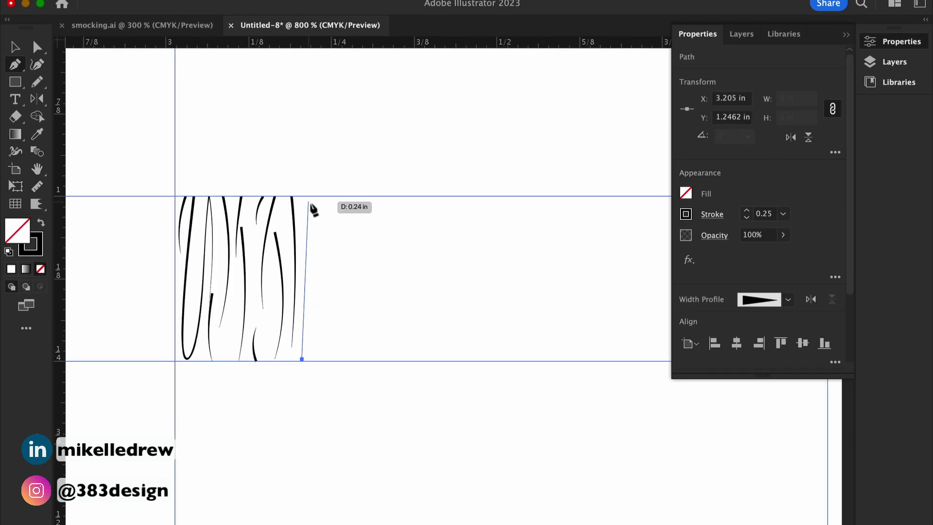
left_click_drag(323, 179, 329, 161)
left_click(341, 233, "super")
- Fill the middle of the band with more long, short and looped fold lines between the two horizontal guides
left_click(310, 203)
left_click(302, 359, "super")
key("Right")
left_click(357, 315, "super")
left_click(330, 196)
left_click(320, 318)
left_click_drag(324, 319, 329, 321)
left_click(344, 197)
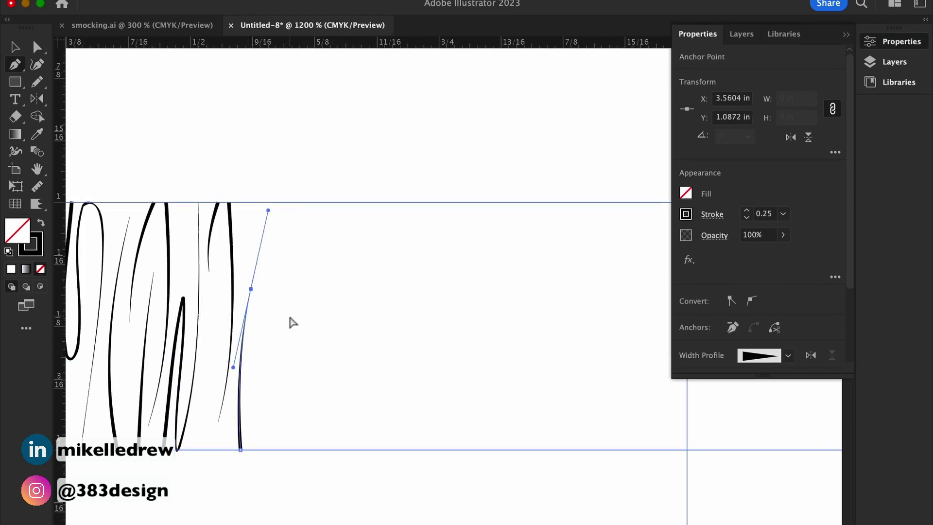
left_click(292, 322, "super")
left_click(256, 449)
left_click_drag(263, 373, 275, 385)
left_click_drag(278, 450, 301, 452)
left_click_drag(298, 203, 317, 255)
- Finish the fold lines up to the 4 in vertical guide, ending with a long curve that reaches the lower guide
left_click(469, 79)
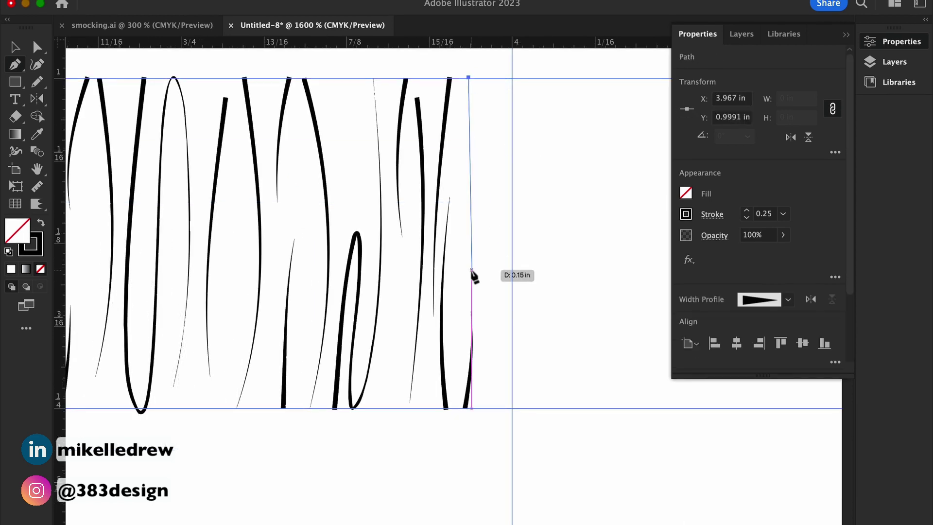
left_click_drag(472, 270, 460, 370)
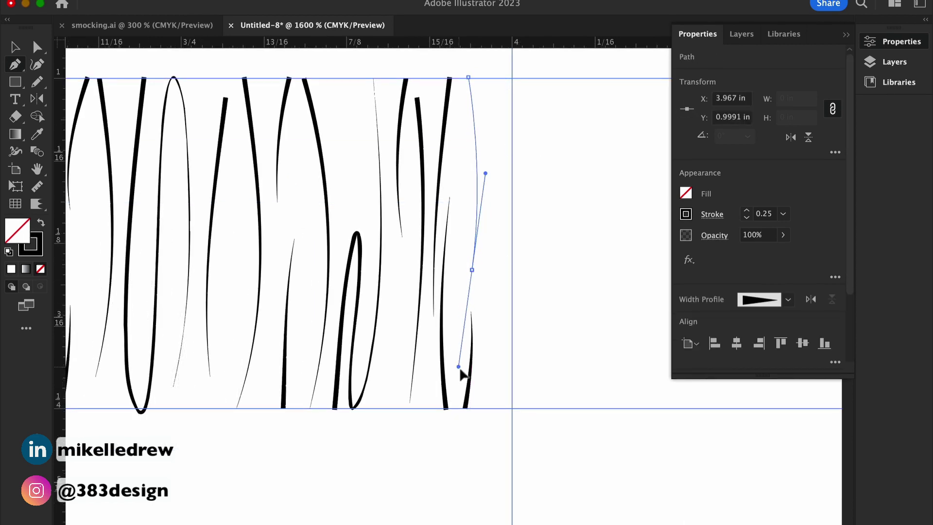
left_click(521, 237, "super")
key("super+minus")
scroll(481, 350, "down", 3)
left_click(425, 112)
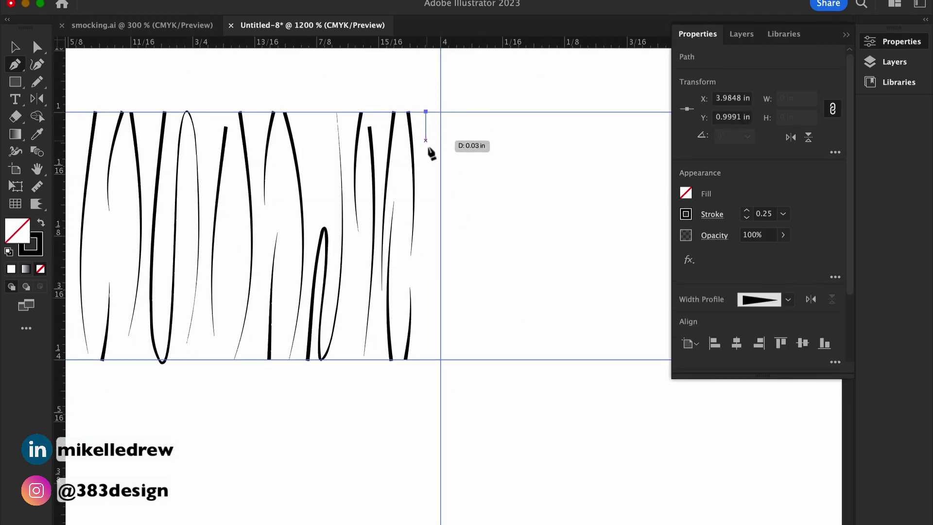
left_click(430, 251, "super")
left_click(425, 211)
left_click_drag(425, 360, 412, 450)
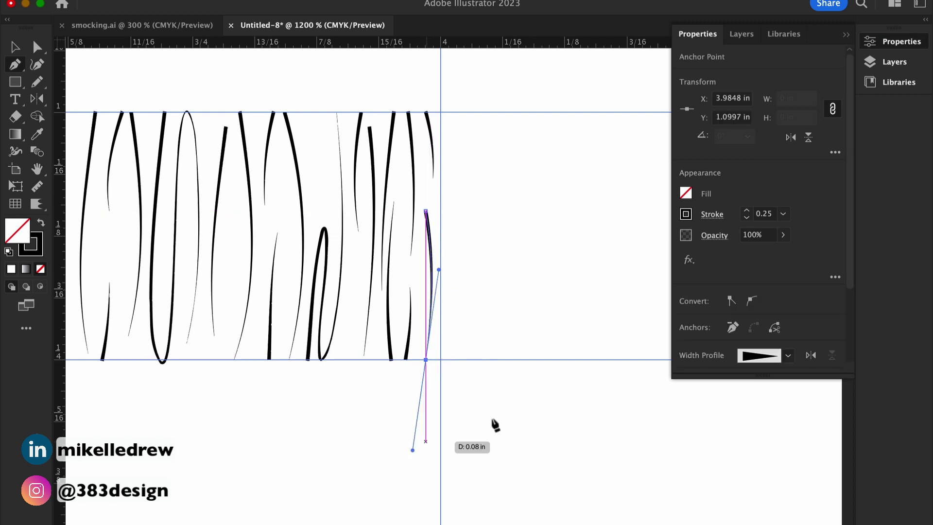
- Flip the width profile along the last fold line so its thick end sits at the lower guide
left_click(811, 355)
left_click(497, 255, "super")
left_click(494, 258, "alt+super")
left_click(456, 341, "alt+super")
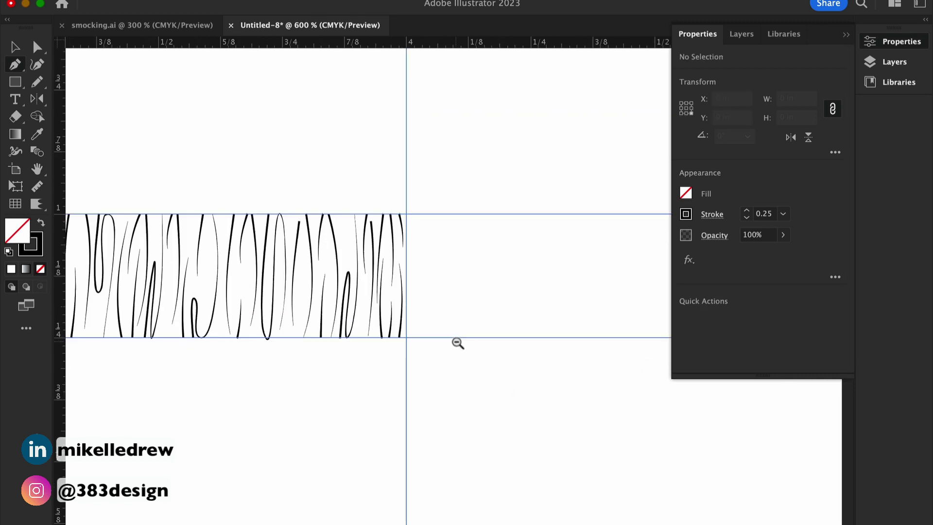
left_click(456, 342, "alt+super")
- Draw a horizontal stitch dash about 0.02 in long from the upper guide's intersection at 3 in, with round caps and corners
left_click_drag(403, 342, 488, 337)
left_click_drag(283, 375, 384, 229)
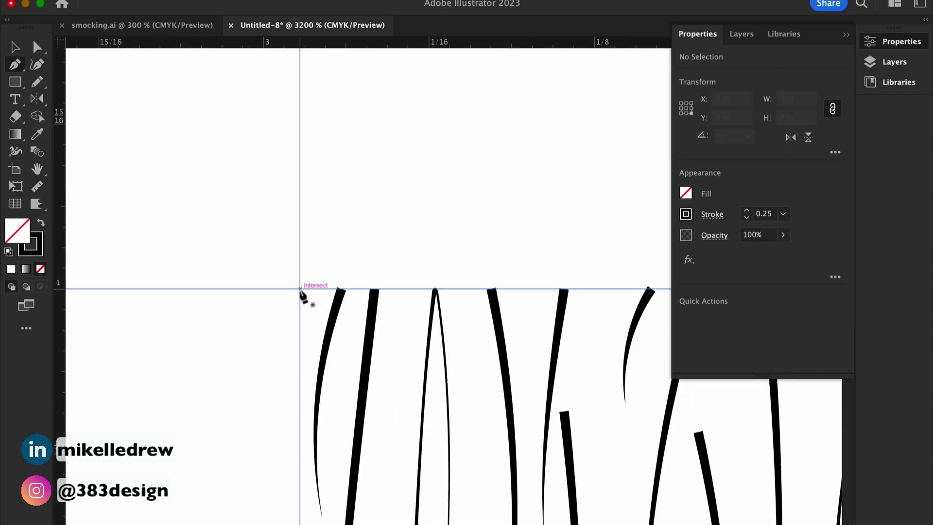
left_click(300, 289)
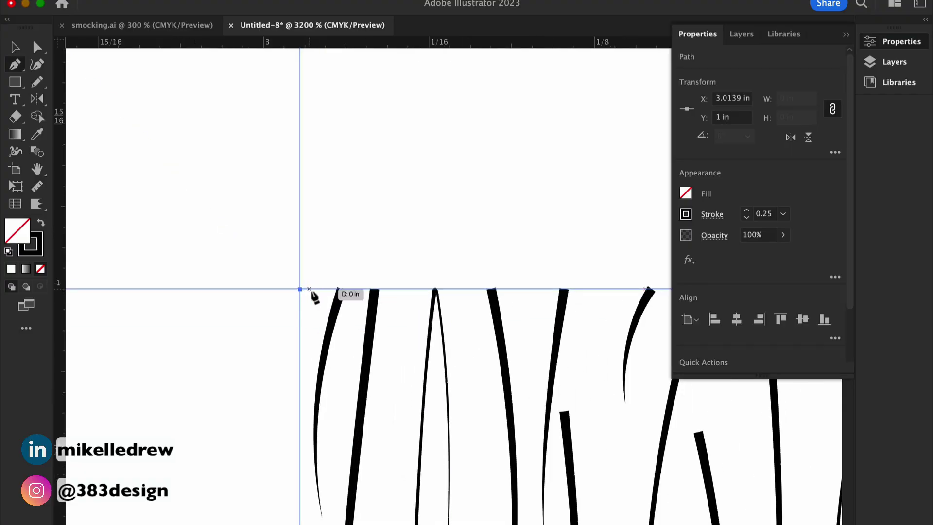
left_click(353, 289)
left_click(712, 216)
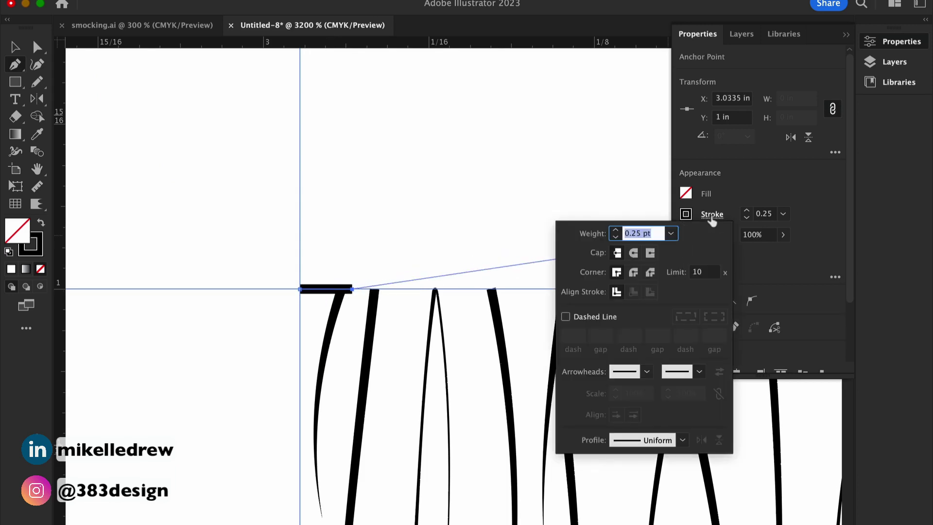
left_click(637, 272)
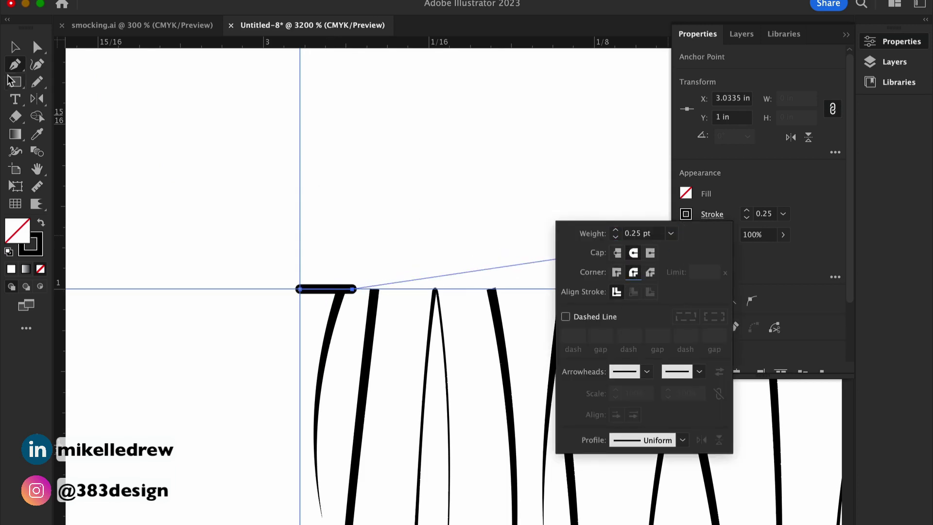
left_click(14, 46)
left_click(340, 180, "super")
- Copy the stitch dash along the upper guide so the duplicate starts at the 4 in vertical guide
left_click(398, 235, "alt+super")
left_click(413, 246, "alt+super")
left_click(412, 246, "alt+super")
left_click_drag(508, 286, 376, 246)
scroll(375, 246, "right", 5)
scroll(375, 246, "down", 1)
left_click(184, 288)
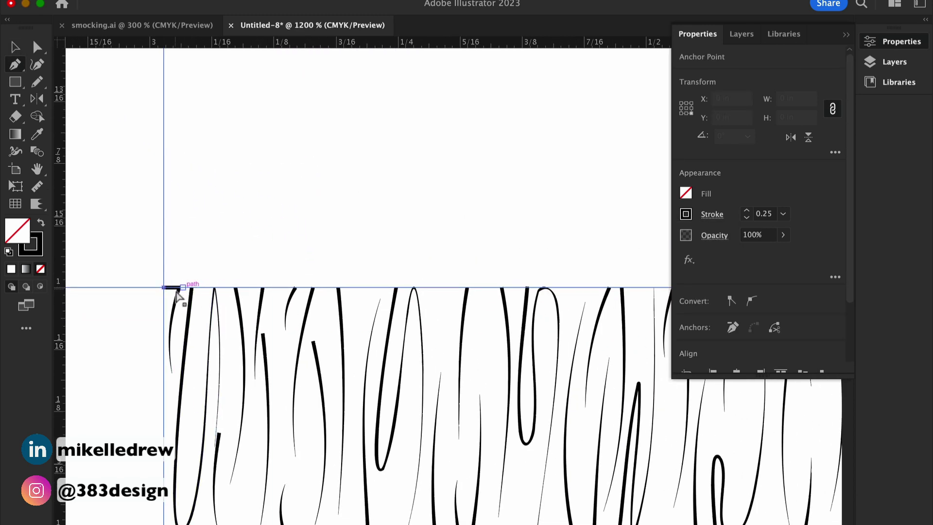
key("super+shift+b")
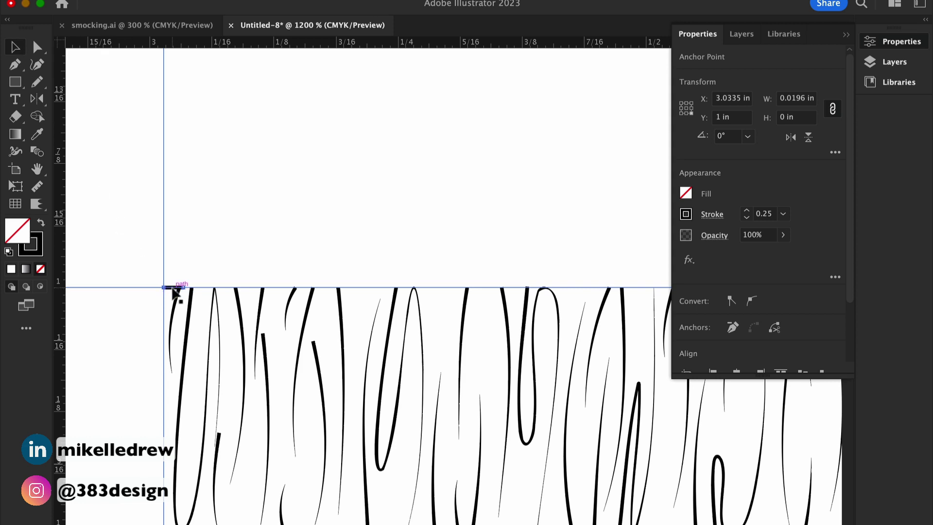
left_click_drag(185, 287, 450, 375)
left_click_drag(398, 296, 632, 415)
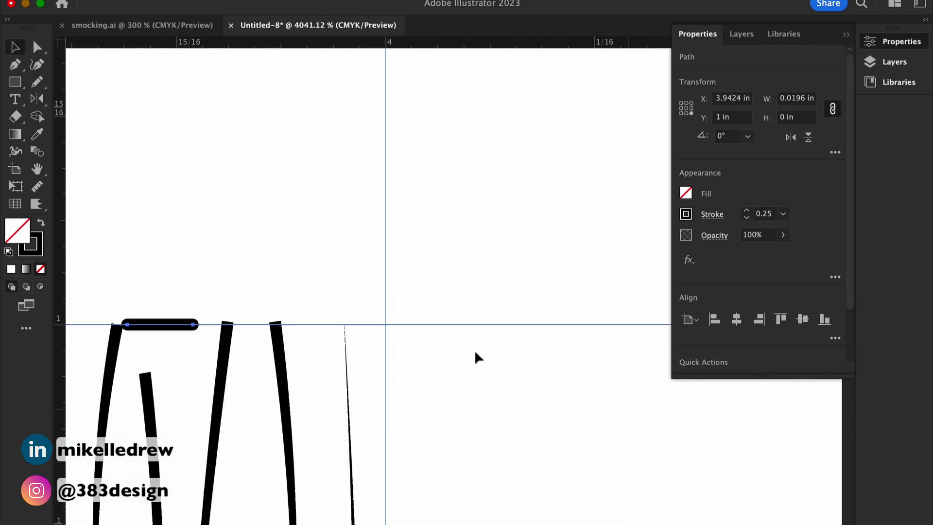
left_click_drag(170, 330, 424, 331)
left_click(419, 258)
- Blend the two stitch dashes at opposite ends of the upper guide
scroll(416, 383, "down", 7)
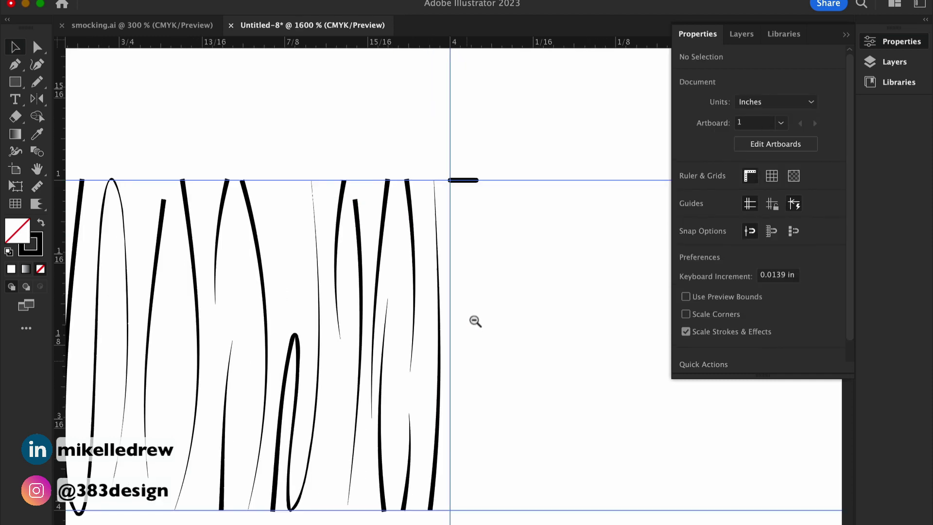
left_click_drag(499, 282, 613, 275)
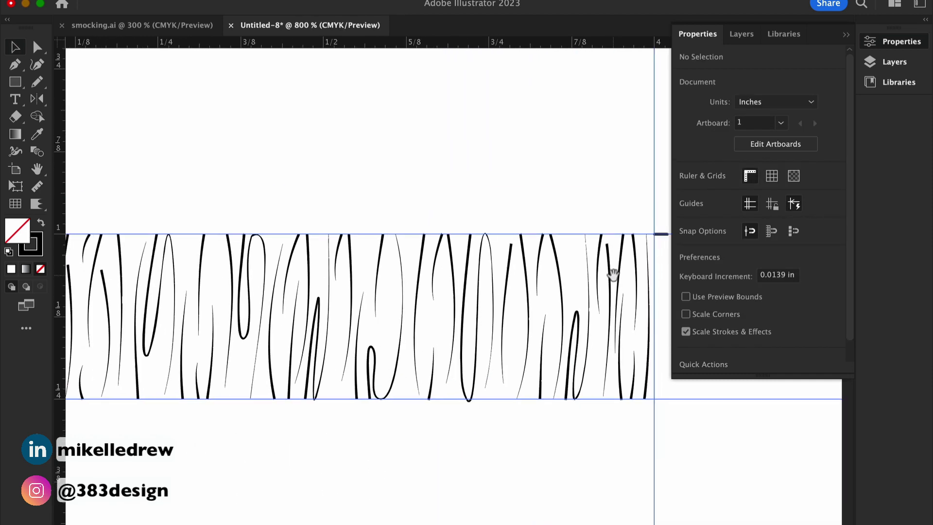
left_click(850, 33)
left_click_drag(547, 284, 646, 283)
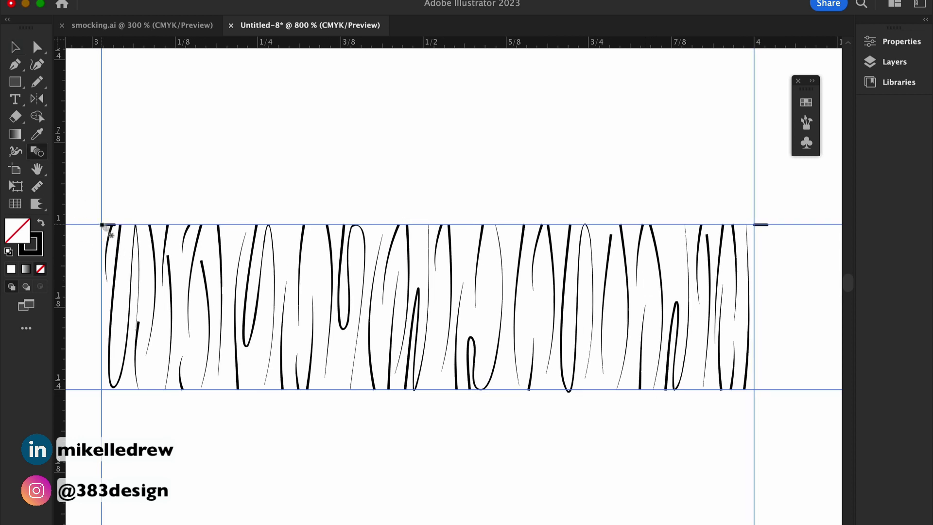
left_click(755, 226)
- Set the blend spacing to 25 specified steps
double_click(39, 153)
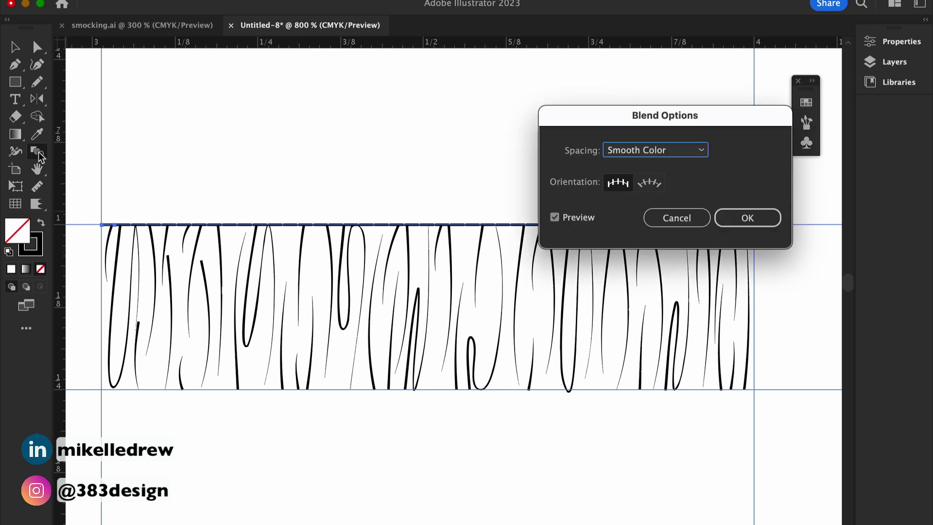
left_click(681, 149)
left_click(663, 184)
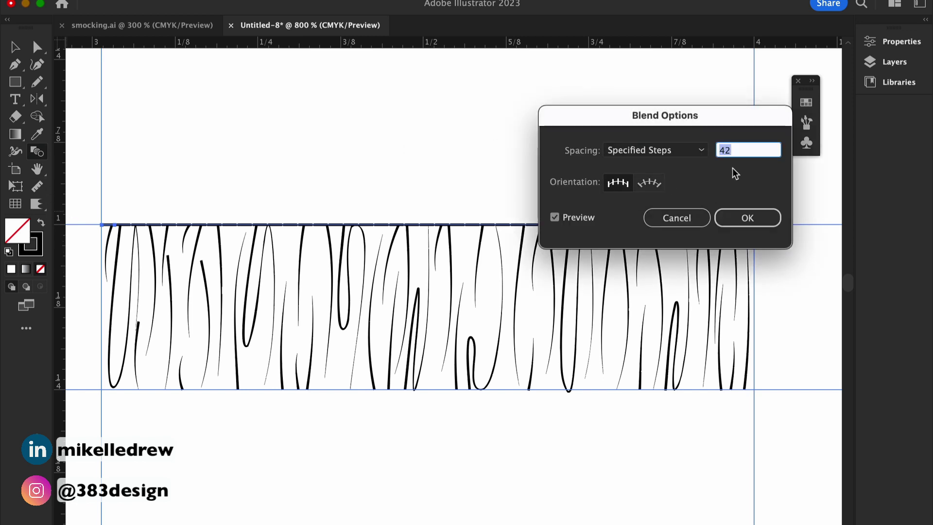
type("25")
left_click(555, 217)
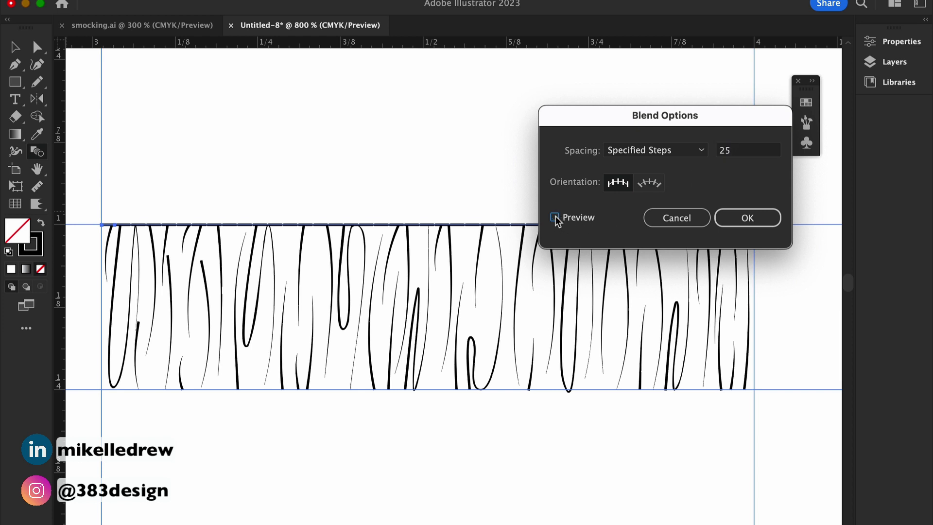
left_click(753, 224)
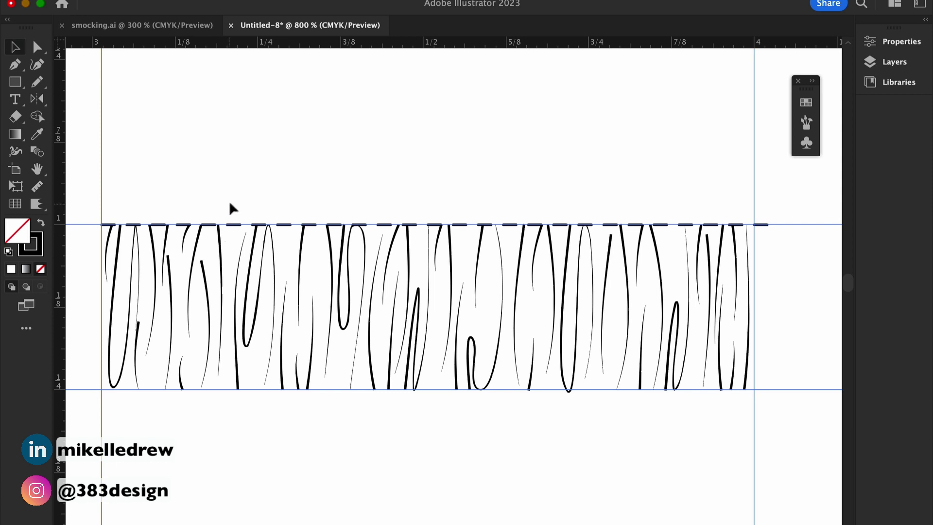
- Duplicate the blended stitch row onto the lower guide and again midway between the two horizontal guides
left_click_drag(238, 226, 230, 390)
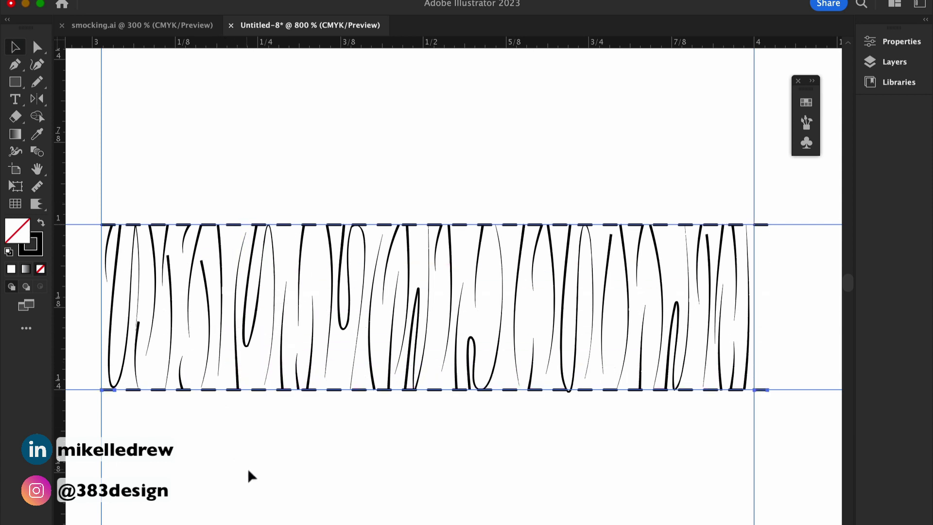
left_click(356, 449, "alt+super")
left_click(357, 449, "alt+super")
left_click(566, 290, "alt+super")
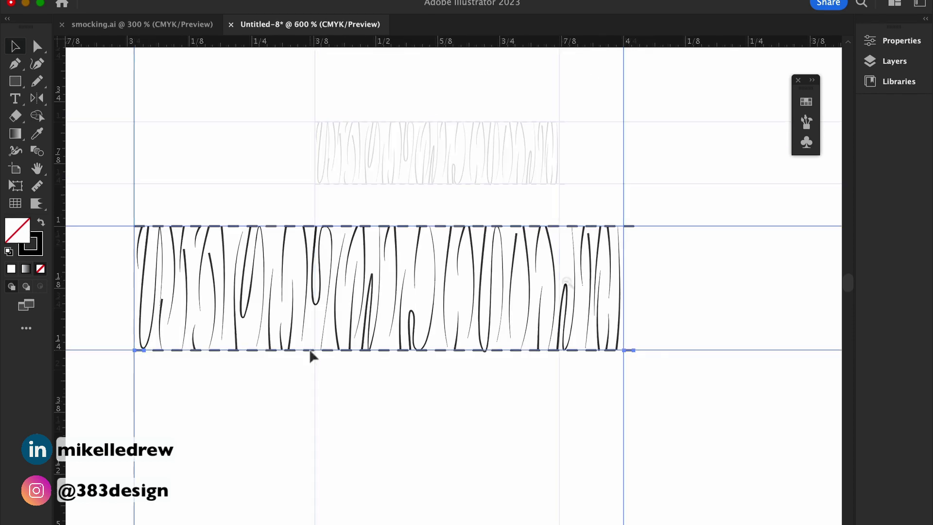
left_click_drag(311, 351, 313, 290)
left_click(474, 365, "alt+super")
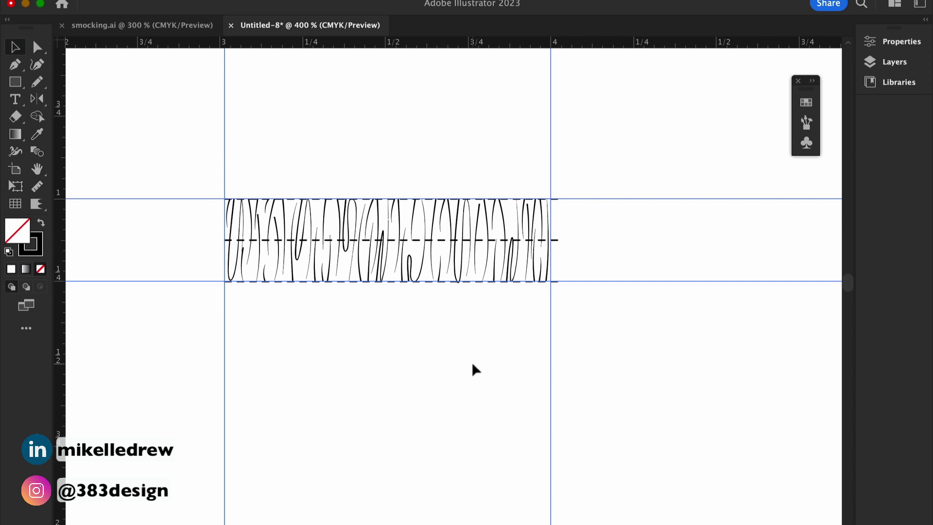
left_click(564, 320, "alt+super")
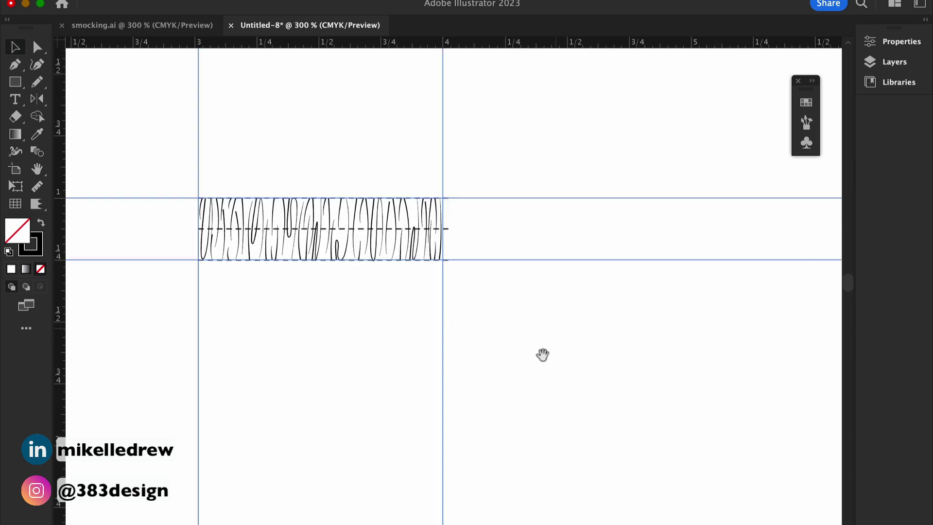
- Duplicate the smocking tile straight down edge to edge to make a stack of five rows
left_click_drag(469, 356, 487, 290)
left_click(408, 143)
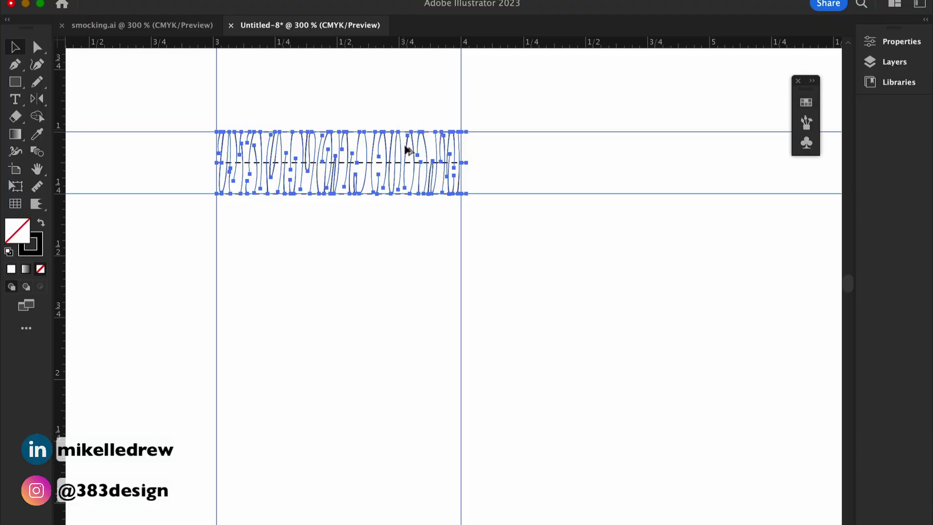
left_click_drag(407, 150, 401, 204)
key("super+d")
key("super+d")
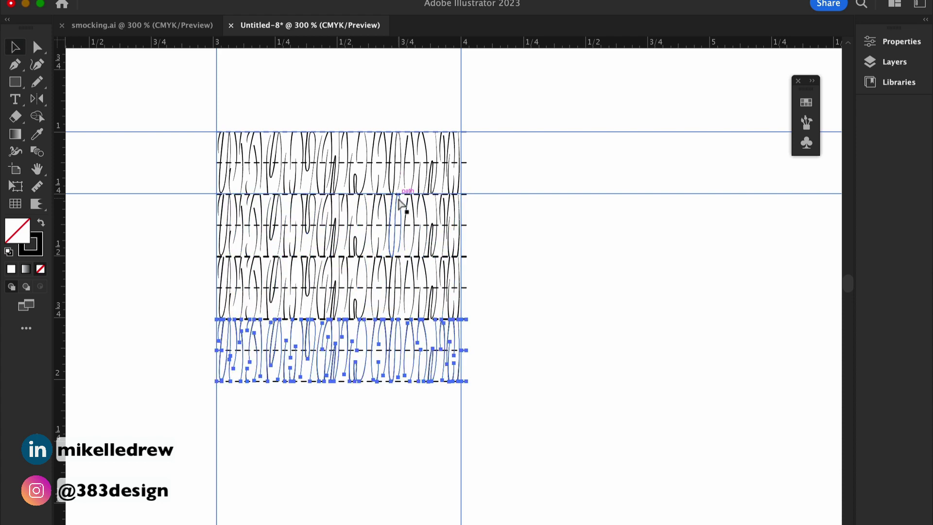
key("super+d")
left_click(554, 307)
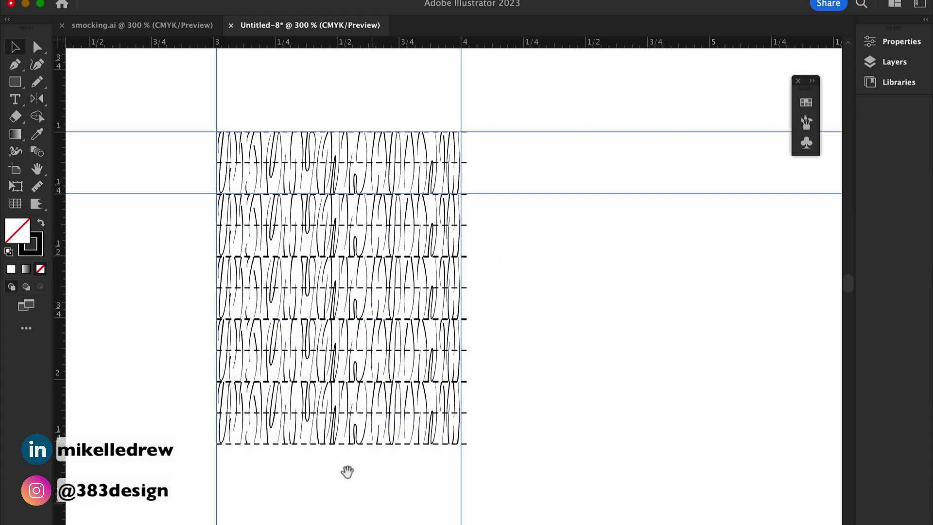
- Draw three short tapered fold lines of varied height rising above the upper guide, starting at the 3 in vertical guide
left_click(347, 462, "super")
left_click_drag(410, 228, 397, 309)
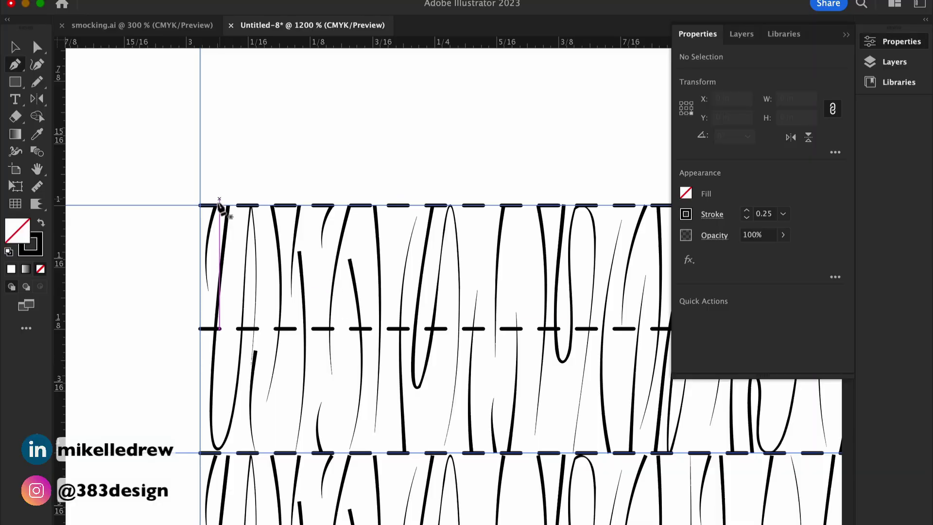
left_click(218, 204)
left_click(243, 146, "super")
left_click(244, 201)
left_click_drag(245, 154, 245, 154)
key("Escape")
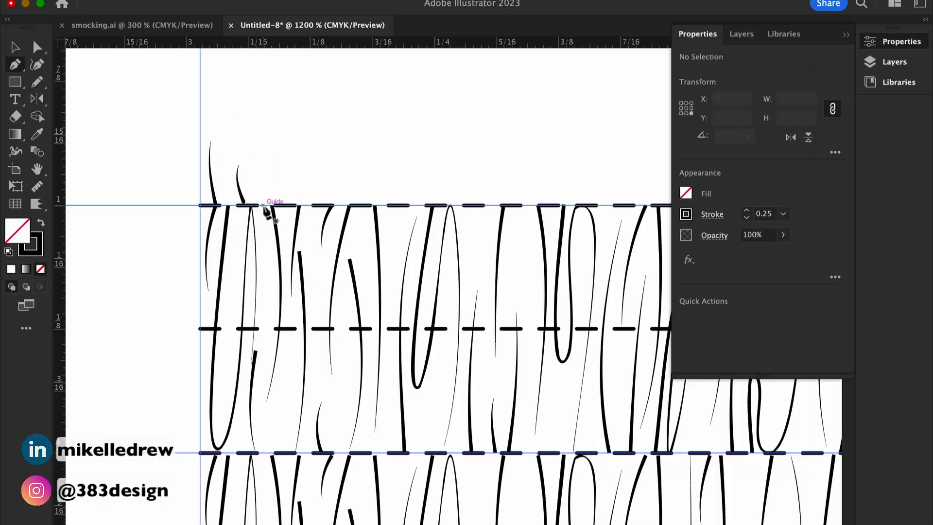
left_click(263, 205)
left_click_drag(274, 113, 275, 75)
left_click(270, 73, "super")
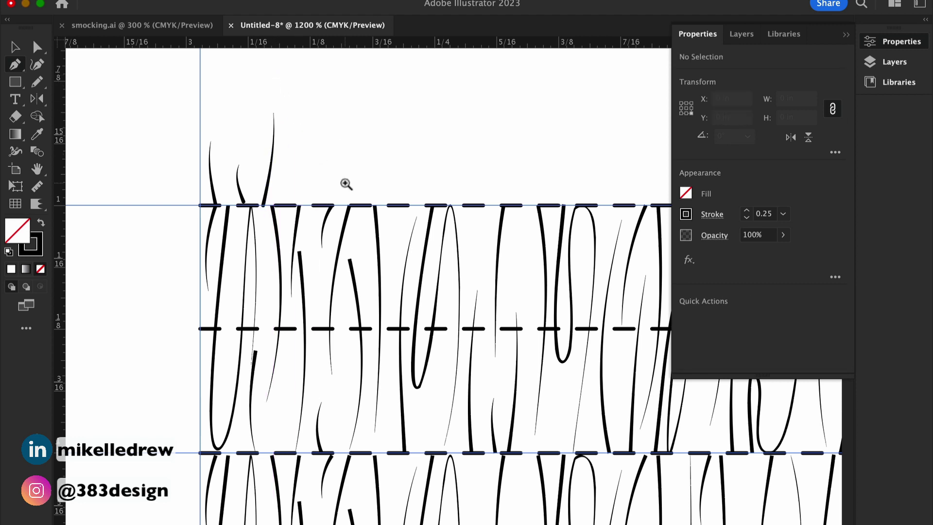
- Continue the uneven tapered fold lines above the upper guide across the middle of the tile
left_click(346, 183, "super")
left_click_drag(445, 327, 305, 333)
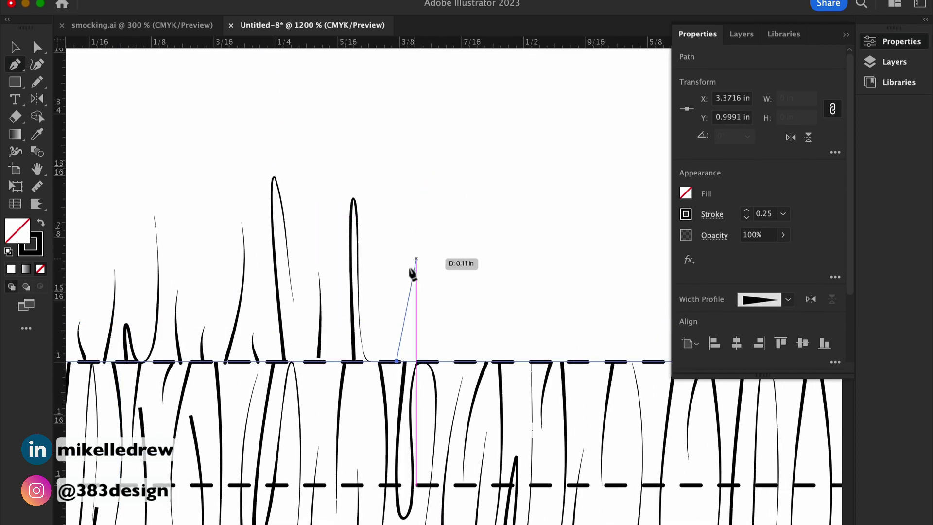
left_click_drag(406, 270, 402, 237)
left_click(402, 238, "super")
left_click(436, 361)
left_click(432, 205)
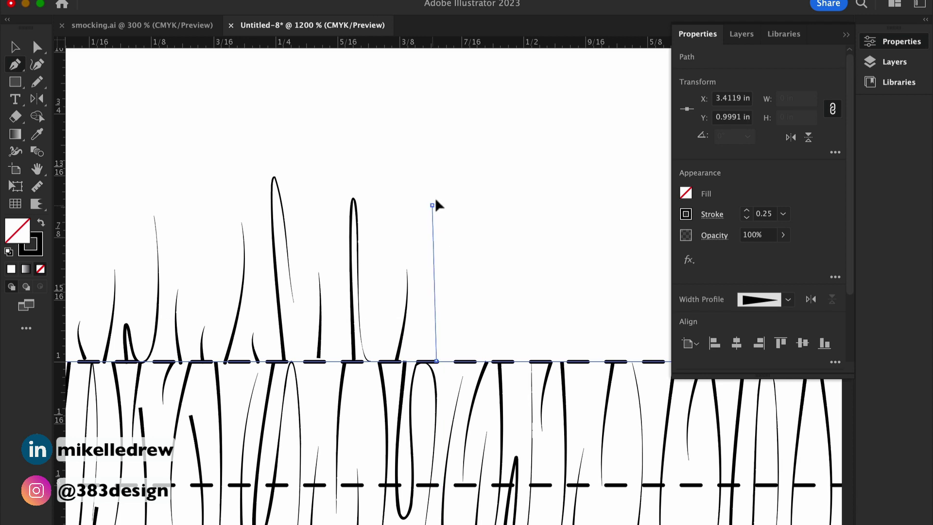
left_click_drag(444, 157, 440, 152)
key("Escape")
left_click_drag(463, 361, 459, 315)
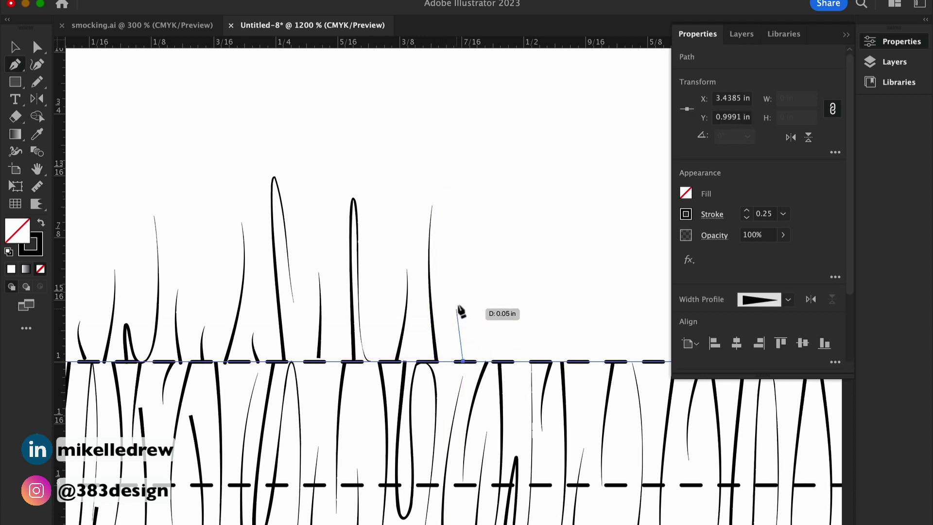
left_click_drag(465, 266, 466, 266)
key("Escape")
- Finish the row of fold lines above the upper guide with folds beside the 4 in vertical guide
left_click(510, 380, "super")
left_click(367, 354, "super")
left_click(406, 342, "super")
left_click(392, 373)
left_click_drag(417, 105, 410, 79)
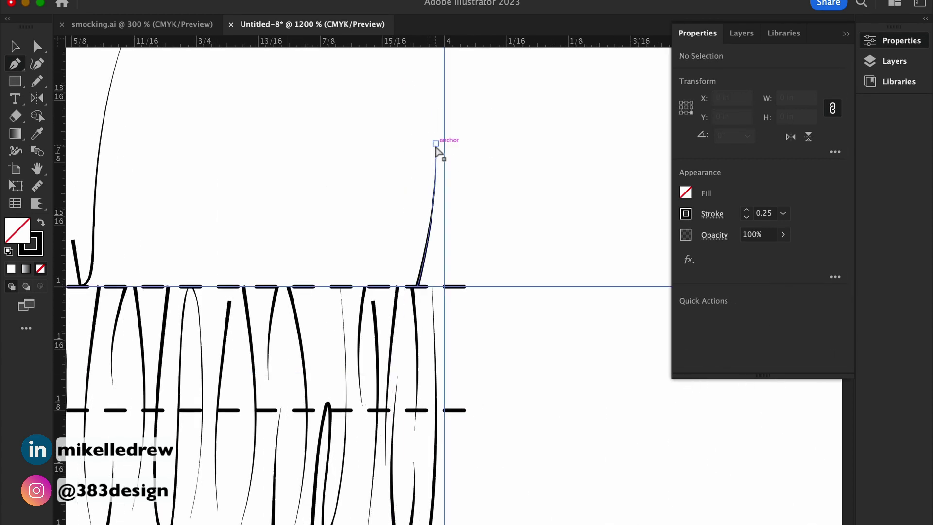
- Reshape the outermost fold lines so their tips meet the 3 in and 4 in vertical guides
mouse_move(442, 146)
left_mouse_down()
mouse_move(450, 171)
mouse_move(422, 98)
mouse_move(382, 121)
left_mouse_up()
key("Escape")
key("super+equal")
left_click(431, 250)
key("Escape")
left_click(395, 250)
left_click_drag(368, 249, 358, 235)
scroll(352, 170, "up", 3)
left_click_drag(359, 86, 366, 61)
left_click_drag(352, 113, 346, 197)
left_click(311, 293, "super")
left_click(344, 342)
left_click_drag(336, 283, 342, 238)
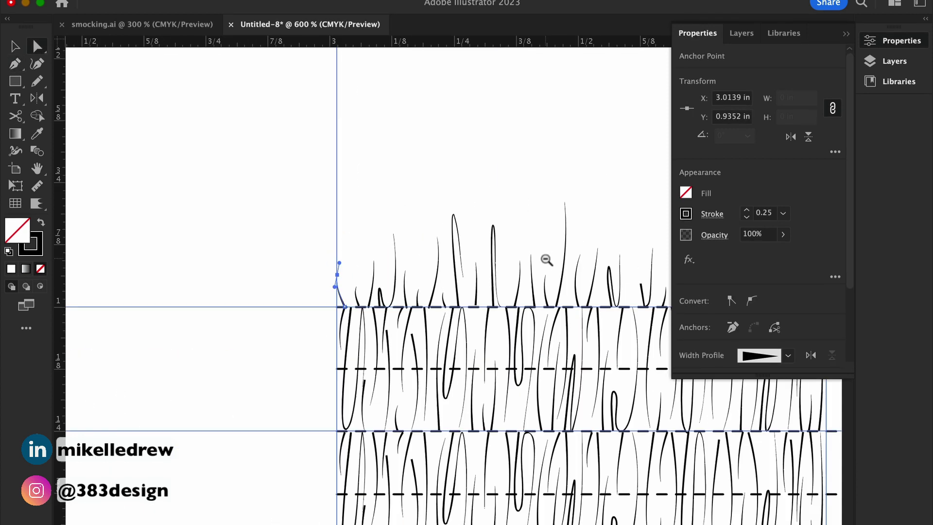
- Group the fold lines above the upper guide and place a vertically flipped copy below the stacked rows
left_click(546, 258, "alt+super")
left_click(542, 263, "alt+super")
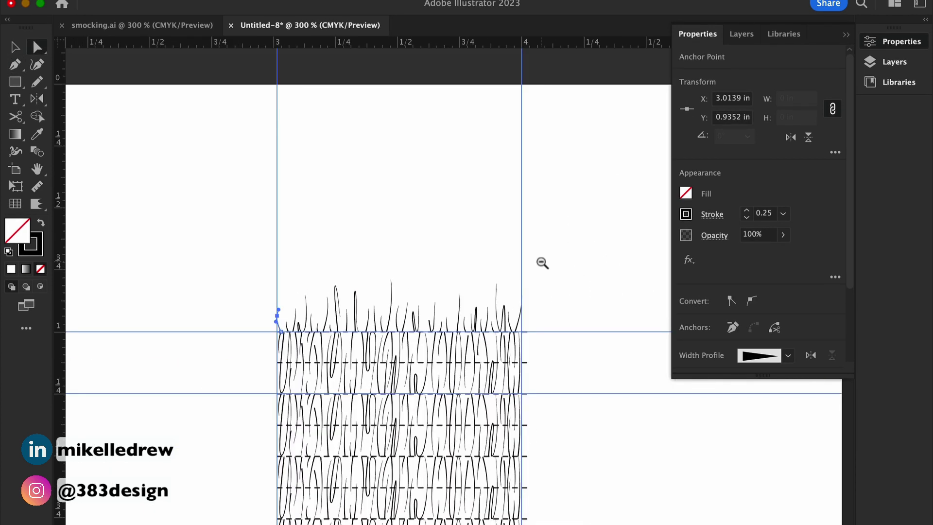
left_click_drag(429, 302, 553, 326)
scroll(377, 269, "down", 5)
scroll(377, 269, "right", 3)
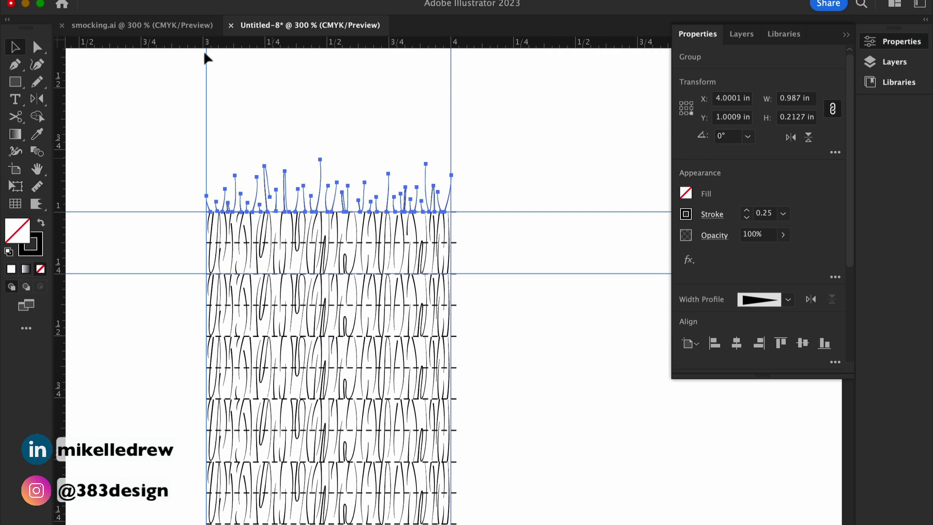
double_click(36, 100)
left_click(200, 326)
left_click_drag(389, 163, 417, 448)
left_click_drag(427, 409, 396, 80)
left_click_drag(365, 124, 366, 307)
left_click_drag(427, 213, 151, 154)
- Delete the fifth smocking row and attach the flipped folds directly beneath the fourth row
left_click_drag(268, 196, 318, 370)
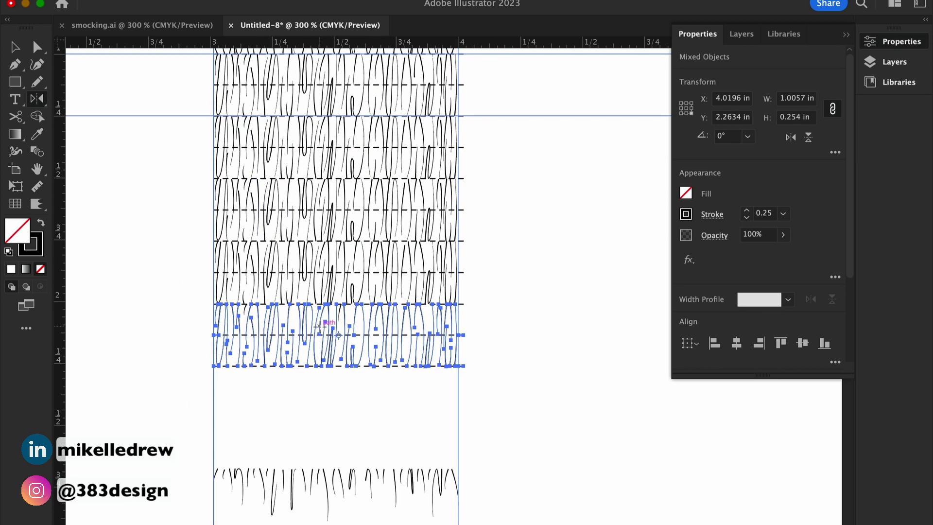
key("Delete")
left_click_drag(258, 321, 229, 306)
key("Delete")
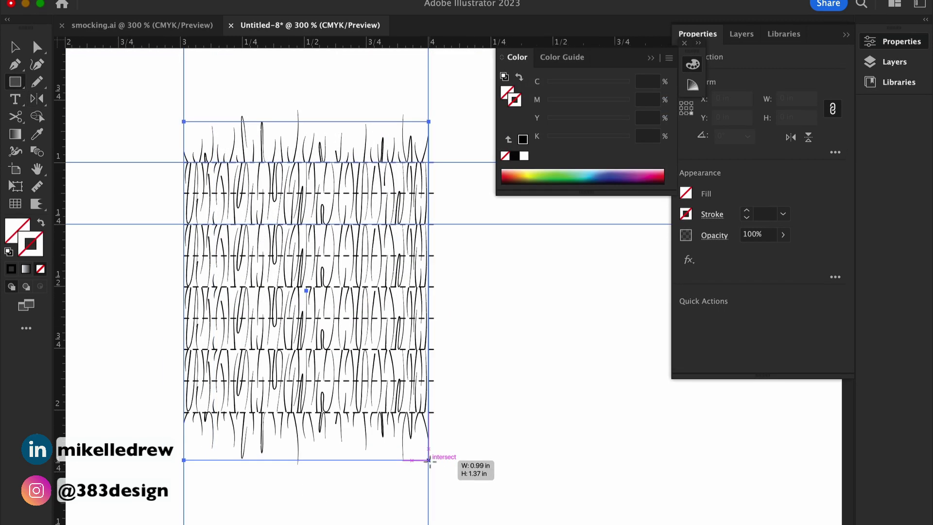
- Draw a rectangle without fill or stroke between the vertical guides, about 0.99 by 1.39 in, and extend its upper edge past the folds
left_click_drag(430, 454, 429, 464)
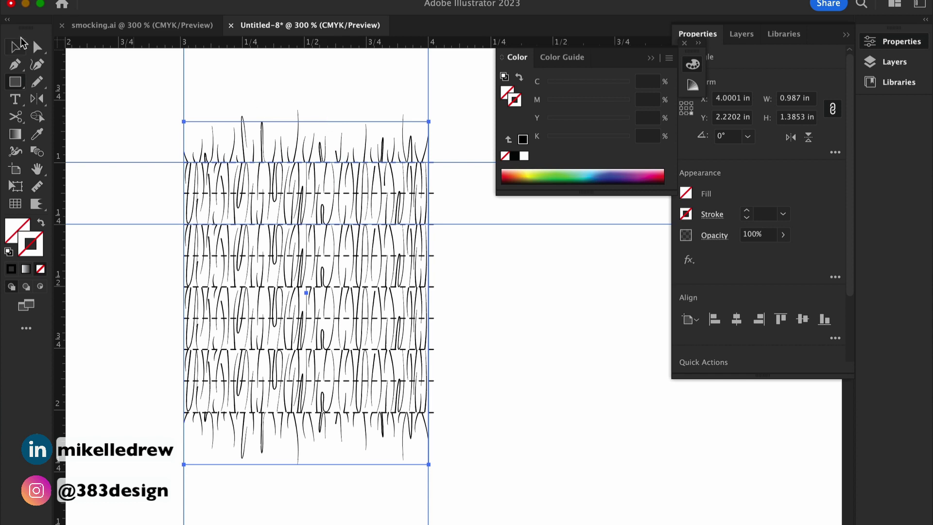
left_click_drag(306, 123, 306, 109)
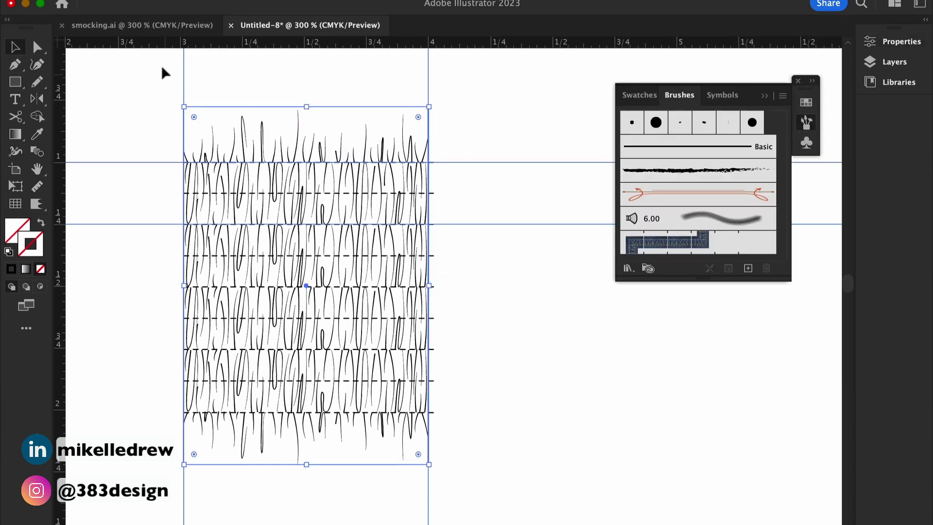
- Create a Pattern Brush from the smocking artwork and its bounding rectangle, and name it smocking
left_click_drag(164, 71, 416, 340)
left_click_drag(375, 243, 626, 227)
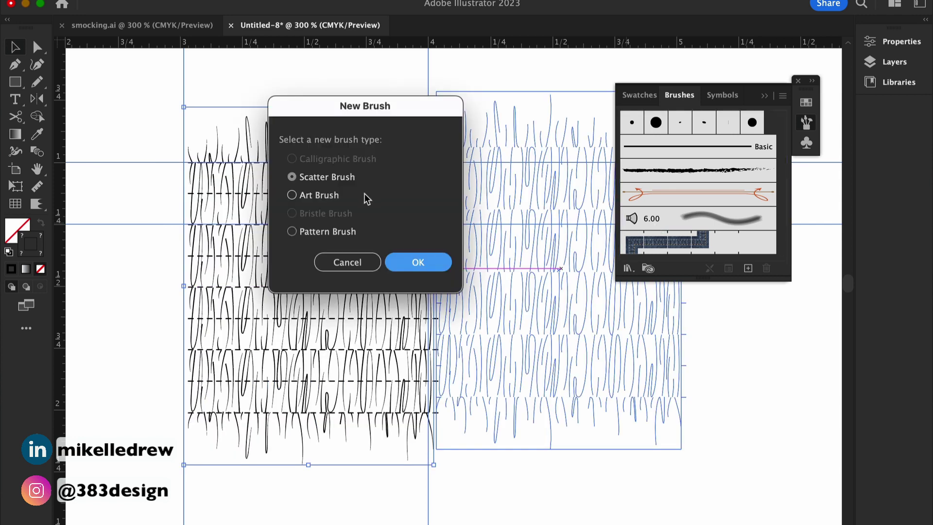
key("Return")
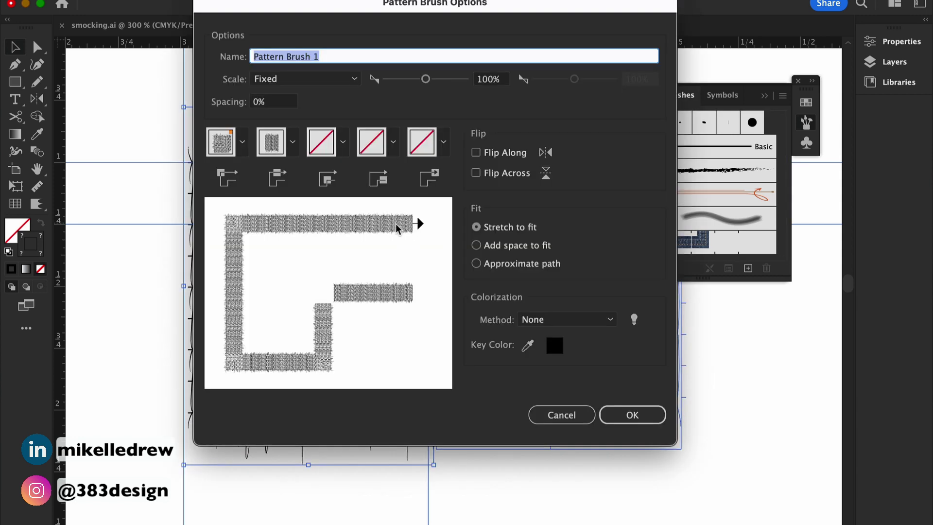
type("smocki")
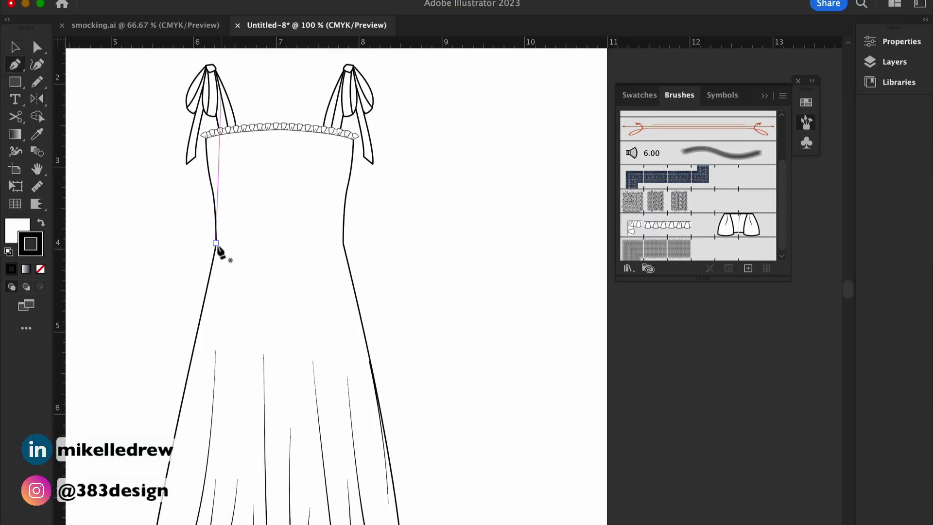
- Draw a gently curved path about 1.98 in wide across the dress waist and apply the smocking brush to it
left_click(202, 239)
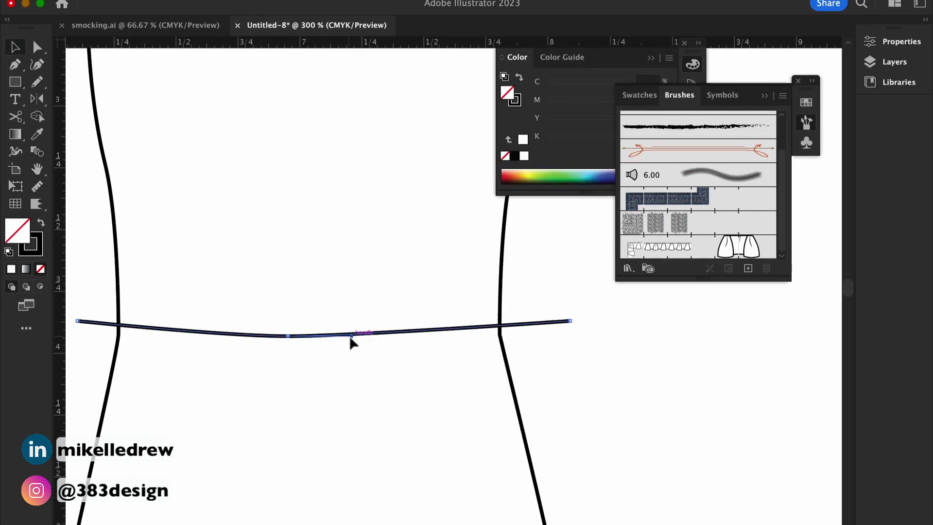
left_click_drag(351, 337, 385, 336)
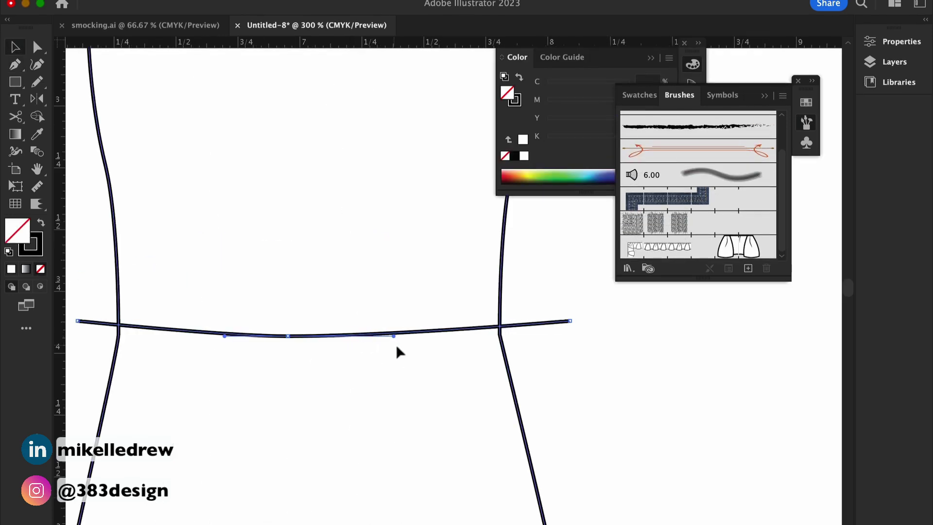
left_click(548, 311)
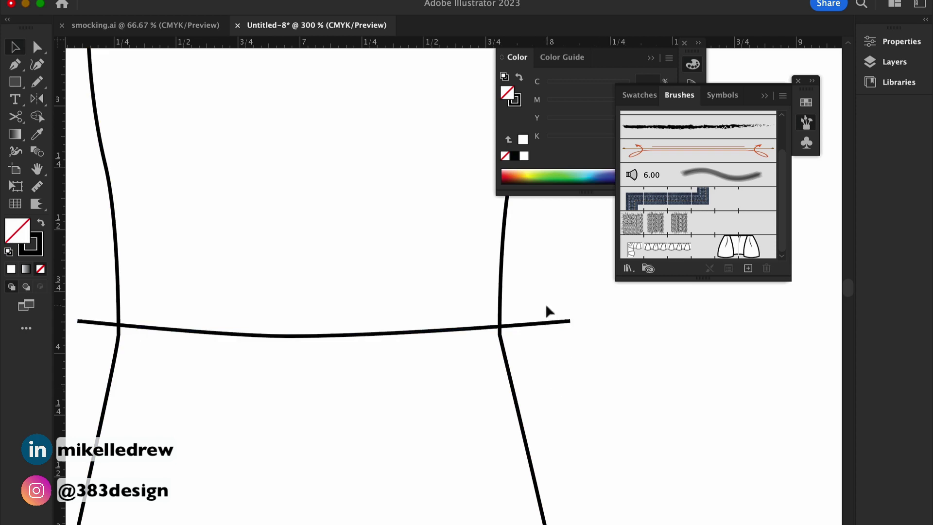
left_click(542, 324)
left_click(656, 223)
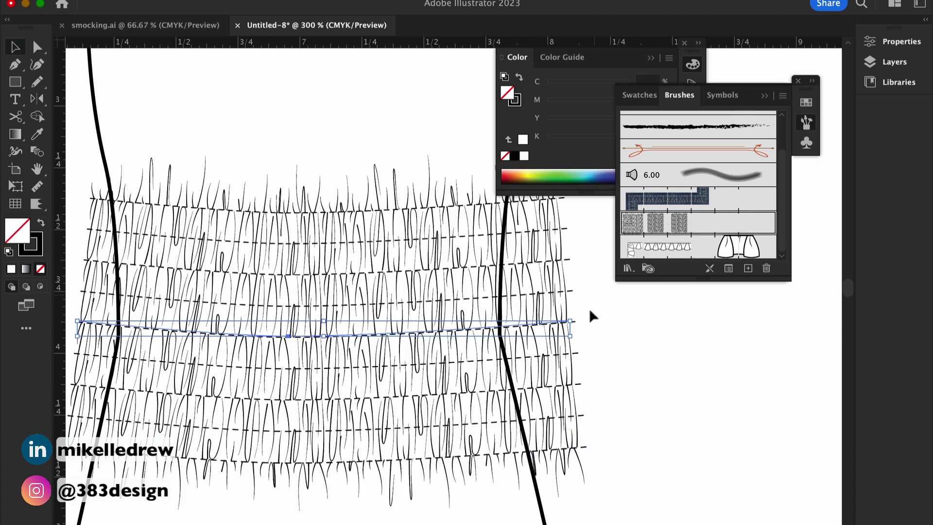
- Set the waist smocking path's stroke weight to 0.75 pt
left_click(620, 361, "alt+super")
left_click_drag(487, 316, 616, 333)
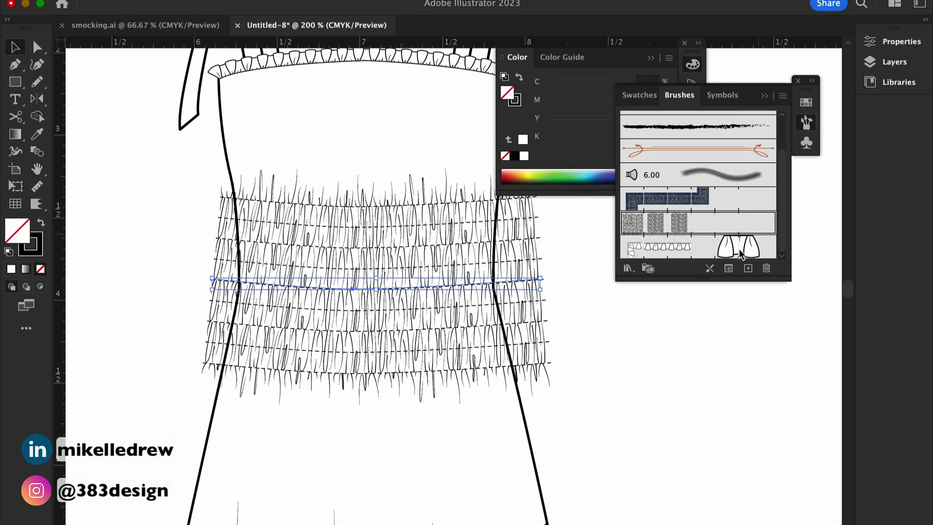
left_click(896, 43)
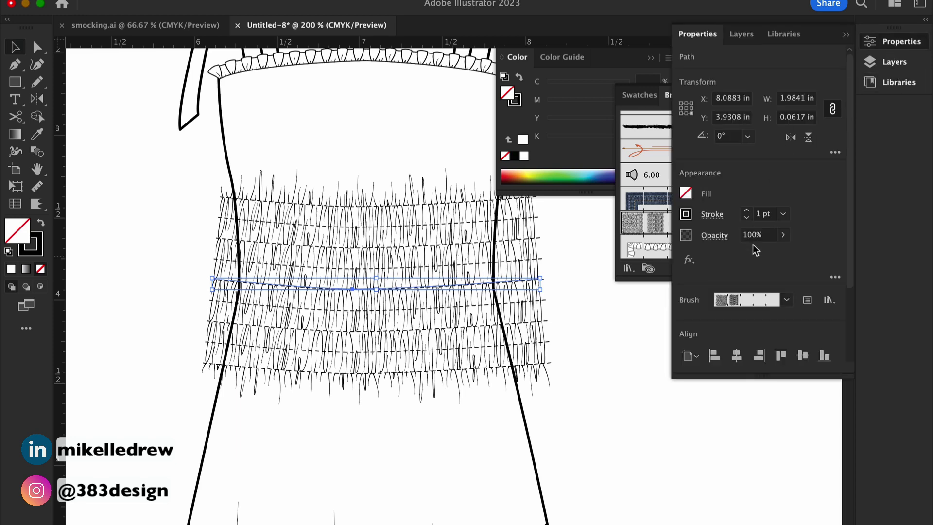
left_click(747, 217)
left_click(571, 425)
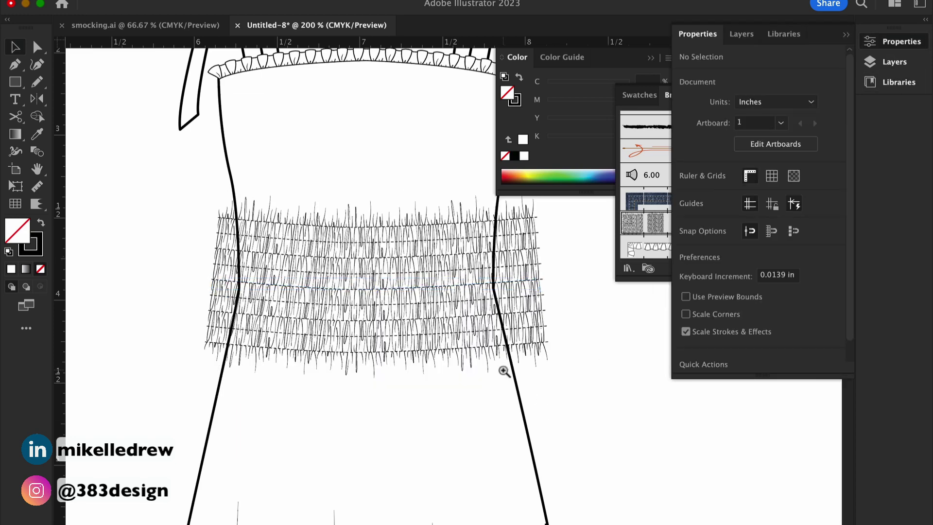
- Cut the smocking path and paste it in place inside the dress silhouette using Draw Inside
left_click(481, 352, "alt+super")
scroll(486, 384, "up", 1)
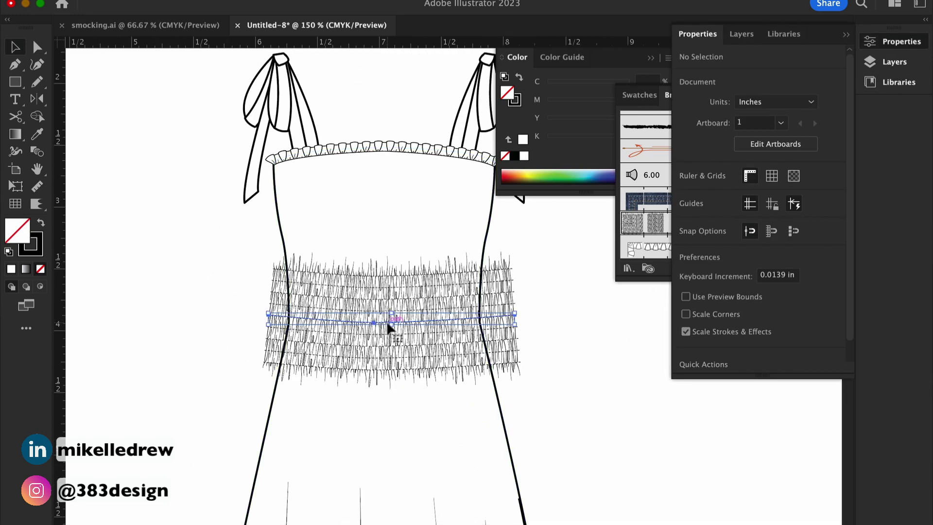
left_click(124, 1)
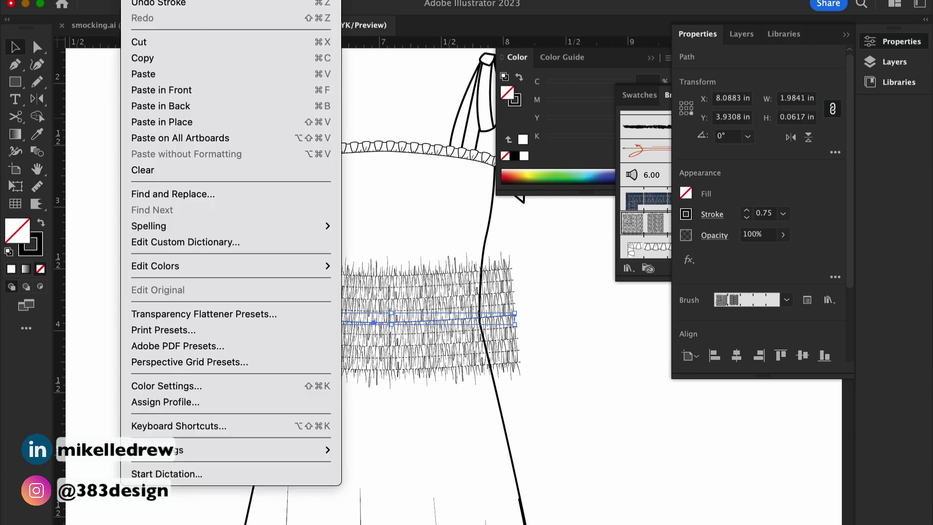
left_click(146, 39)
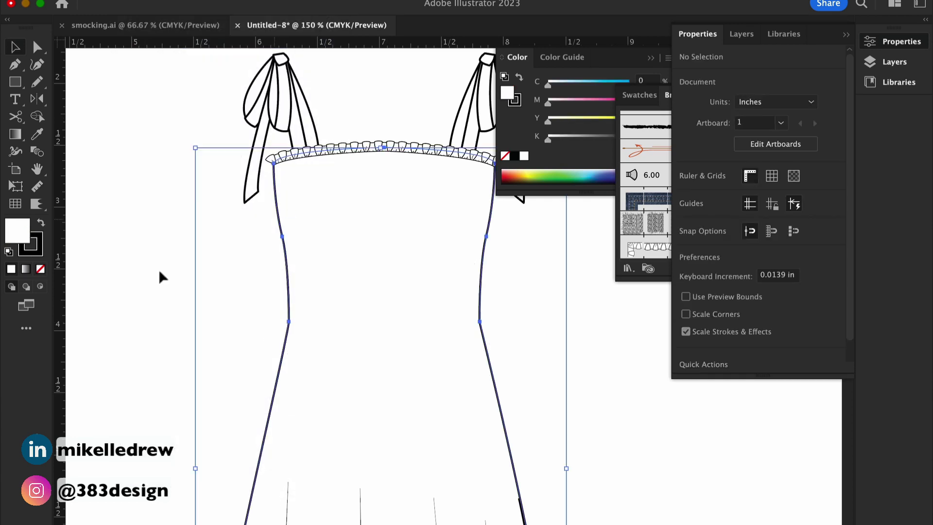
left_click(41, 287)
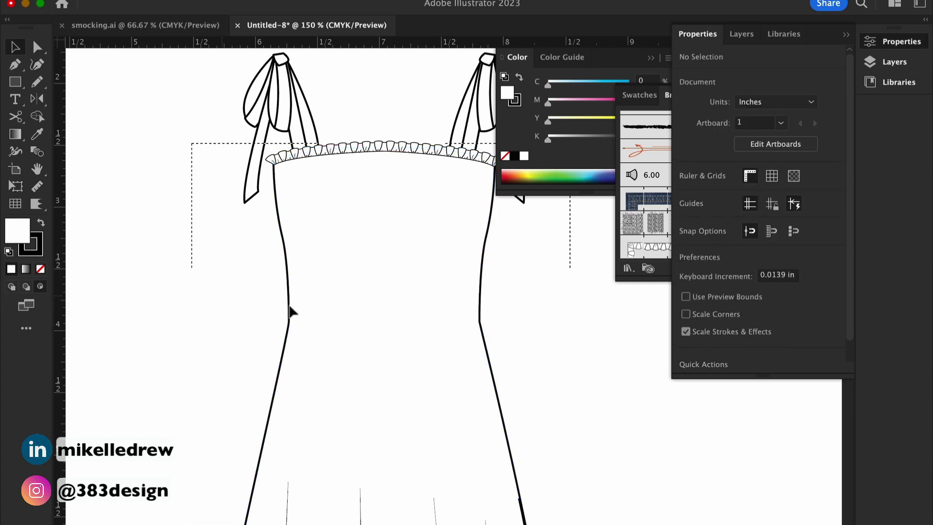
left_click(124, 1)
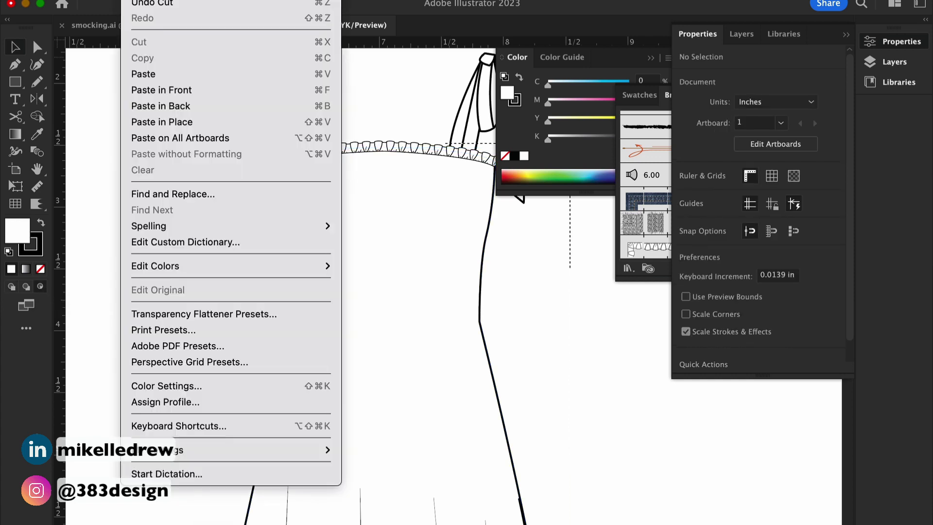
left_click(161, 122)
left_click(595, 358)
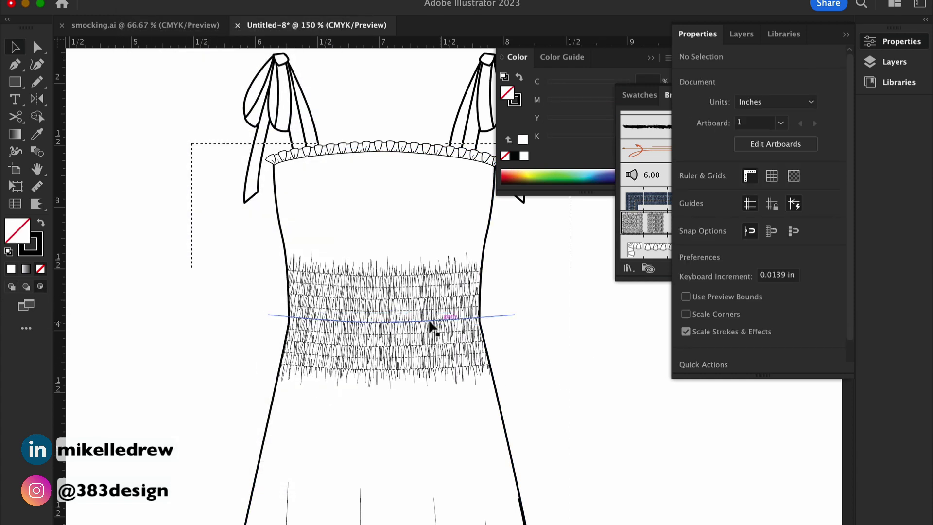
left_click(408, 323)
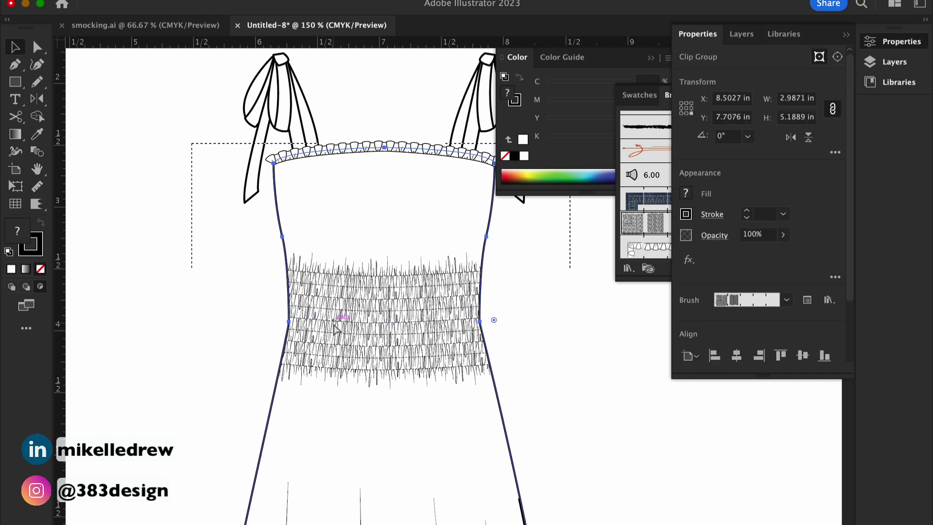
left_click(148, 345)
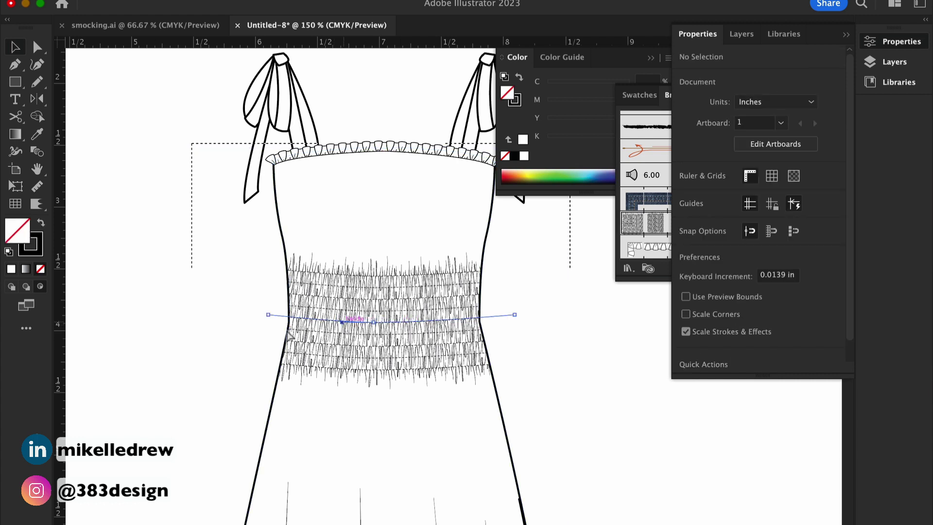
- Nudge the smocking path down about 0.1 in inside the dress silhouette
left_click(296, 318)
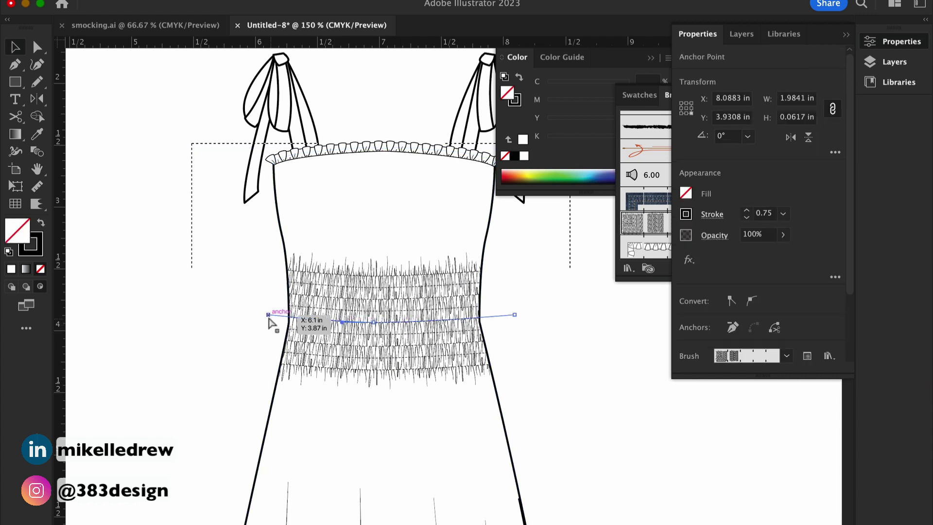
left_click(516, 315)
key("Down")
key("Down")
key("Down")
key("Down")
key("Down")
key("Down")
key("Down")
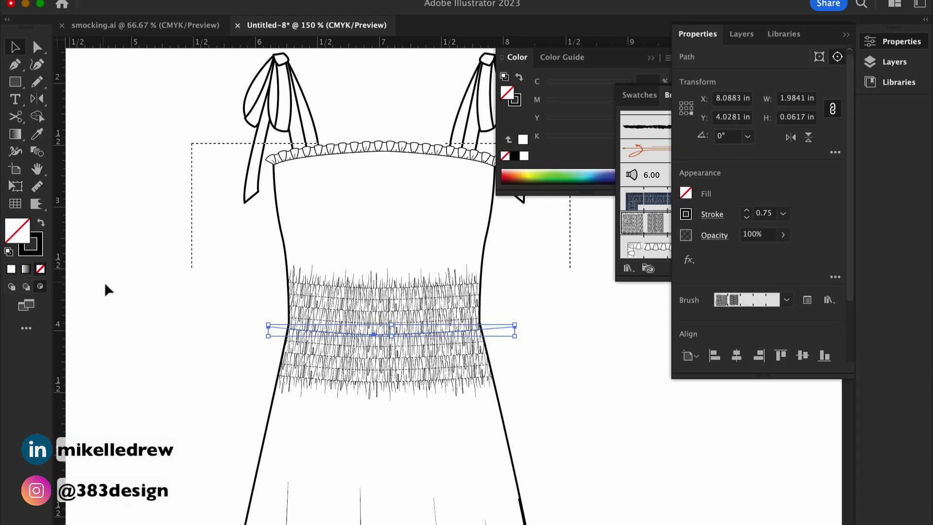
left_click(241, 324)
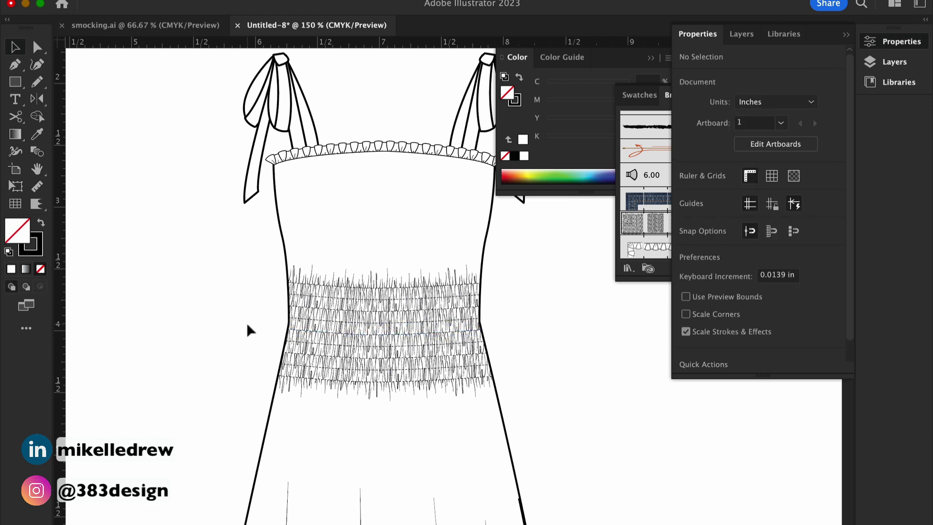
- Add anchor points along the dress silhouette's left edge, around and just above the smocking's top stitch row
left_click(430, 354)
left_click(379, 298)
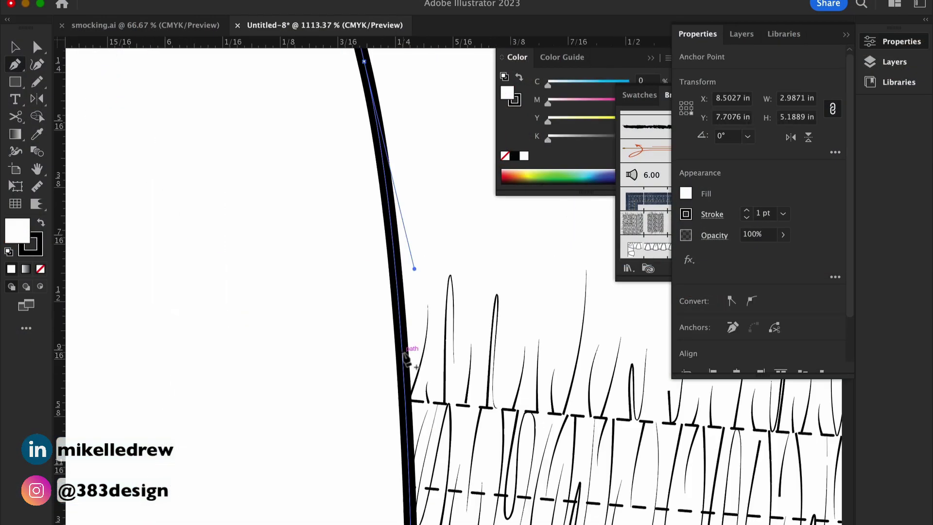
left_click(403, 354)
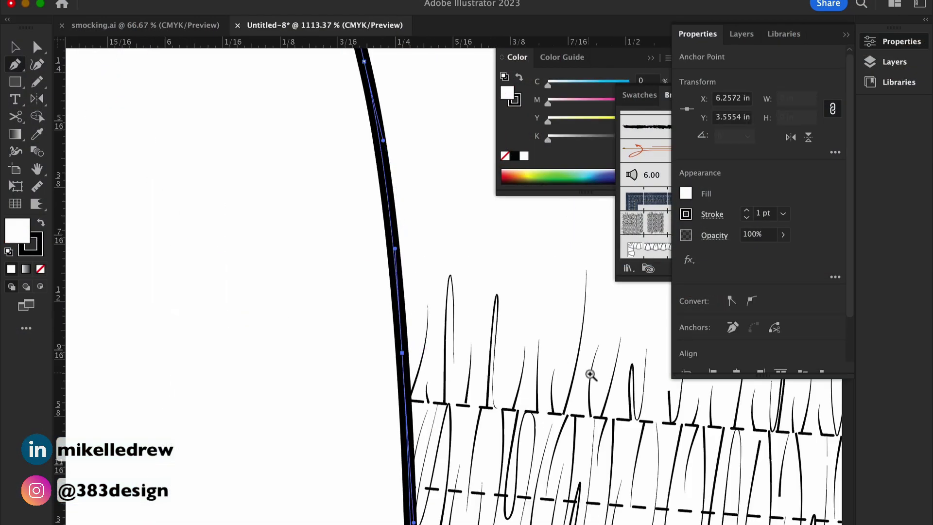
key("super+minus")
key("super+minus")
key("super+minus")
- Add an anchor point on the left edge at the smocking's bottom row and matching points along the right edge
left_click_drag(590, 371, 343, 483)
left_click(194, 451)
scroll(397, 248, "right", 6)
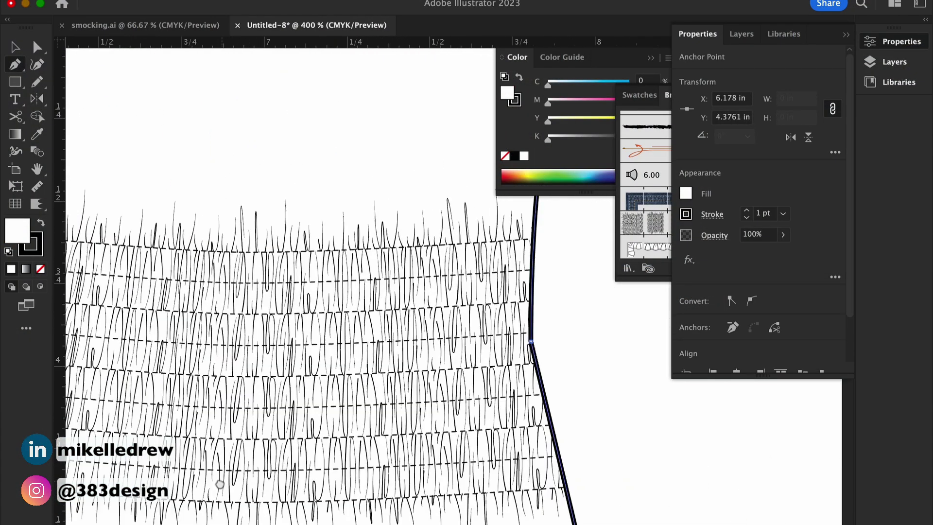
scroll(429, 515, "down", 4)
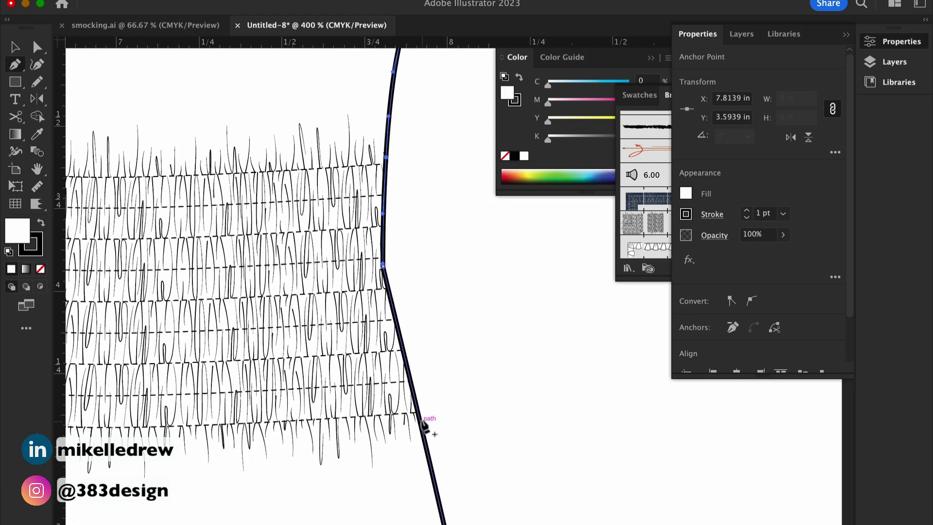
left_click_drag(306, 383, 636, 521)
- Reshape the left bodice edge above the smocking so it curves inward to meet the top stitch row
left_click(212, 244, "super")
left_click(199, 263, "super")
left_click_drag(233, 212, 224, 365)
key("shift+c")
left_click_drag(188, 399, 192, 452)
left_click(177, 331)
left_click_drag(177, 331, 174, 319)
left_click_drag(151, 224, 155, 221)
left_click(174, 432)
left_click(181, 429)
left_click_drag(175, 426, 172, 428)
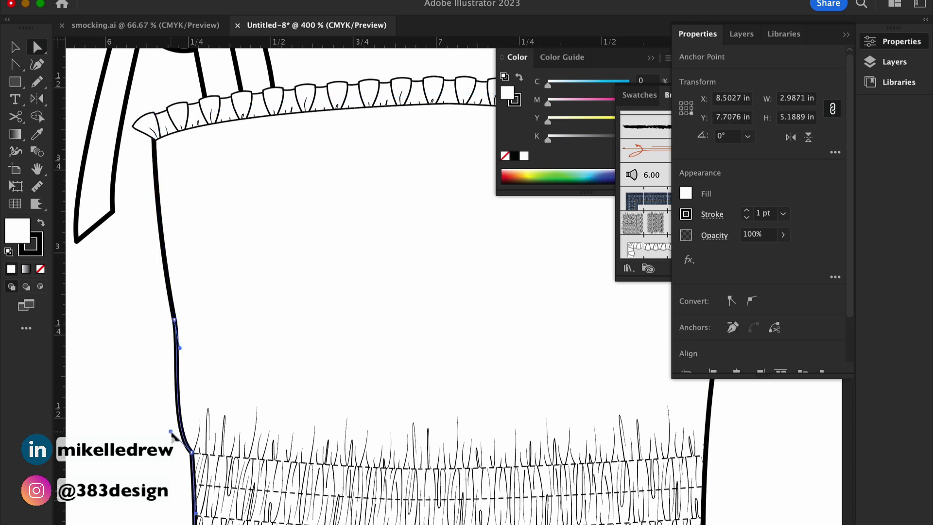
- Curve the dress's right edge just above the smocking and its left edge just below the bottom stitch row
scroll(165, 431, "right", 5)
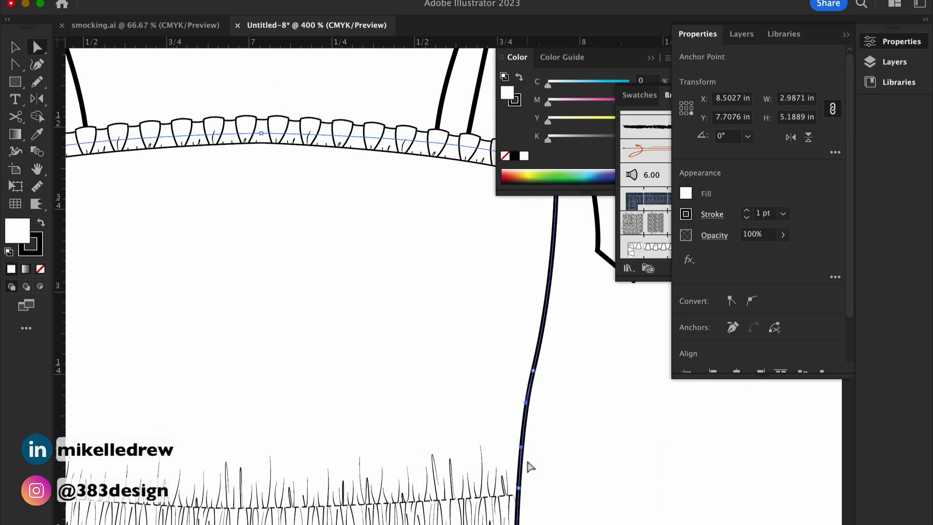
left_click_drag(525, 444, 531, 445)
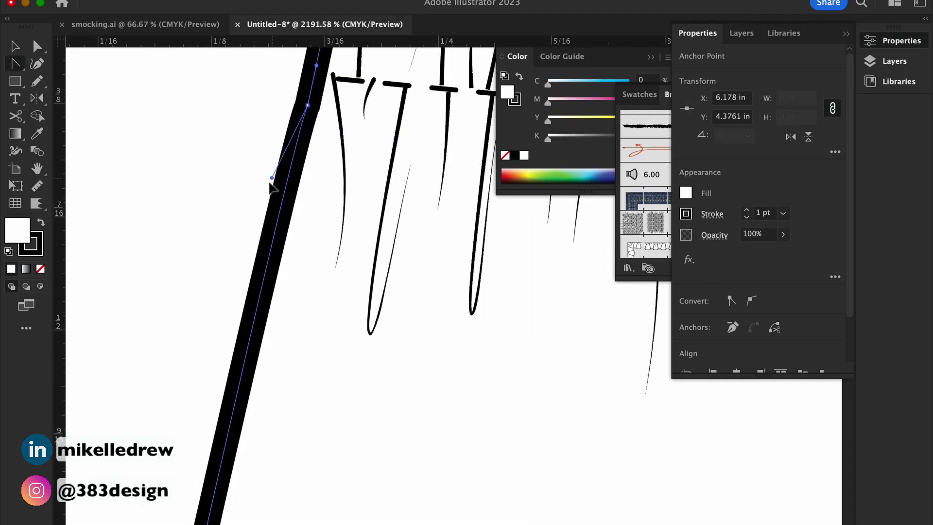
mouse_move(271, 179)
left_mouse_down()
mouse_move(223, 204)
mouse_move(169, 267)
left_mouse_up()
scroll(275, 218, "up", 5)
scroll(275, 218, "right", 2)
left_click_drag(271, 212, 284, 172)
left_click(475, 204, "alt+super")
left_click(474, 209, "alt+super")
left_click(466, 226, "alt+super")
left_click(466, 229, "alt+super")
- Bow the left edge slightly outward between the smocking's top row and the waist point, undoing the stray anchor edit
left_click_drag(373, 398, 382, 337)
left_click_drag(435, 210, 407, 357)
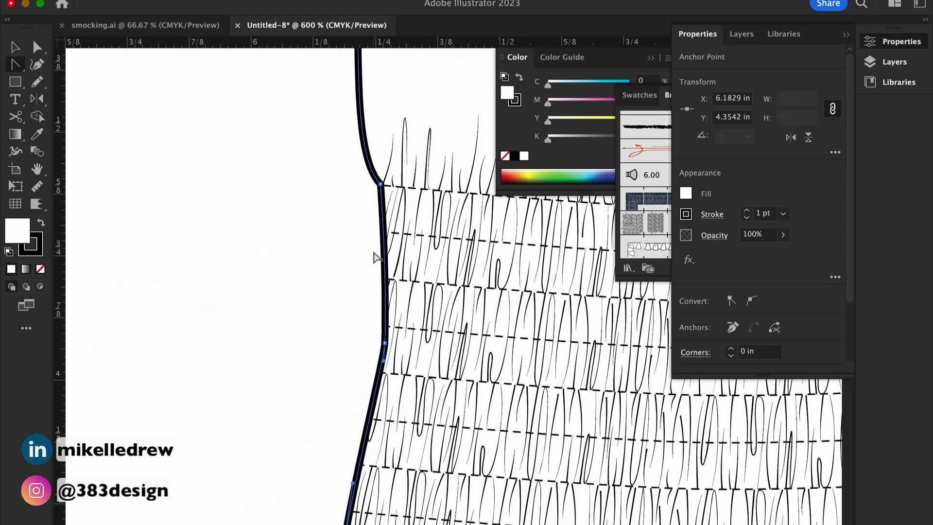
left_click(383, 292, "super")
left_click_drag(384, 278, 368, 252)
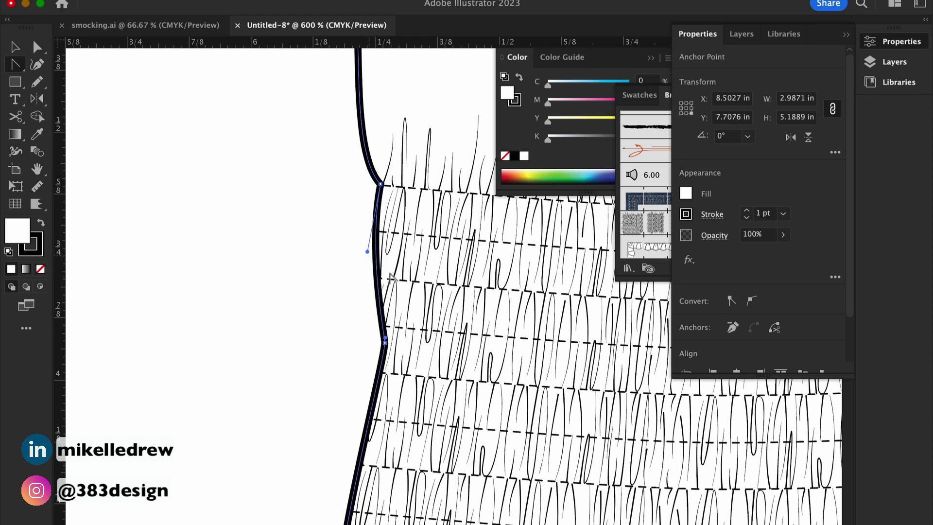
left_click(380, 347)
key("super+z")
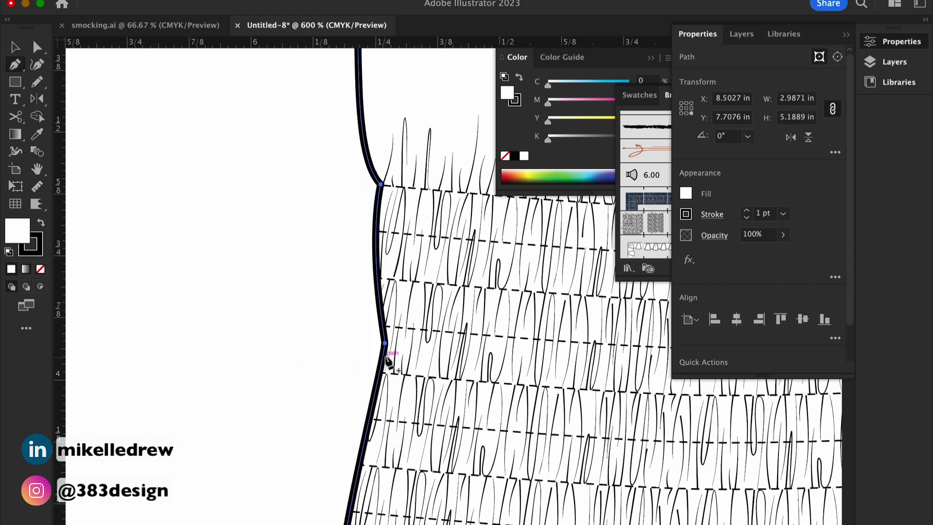
- Smooth the left waist anchor point and curve the edge beside the smocking's lower rows
left_click(386, 345, "super")
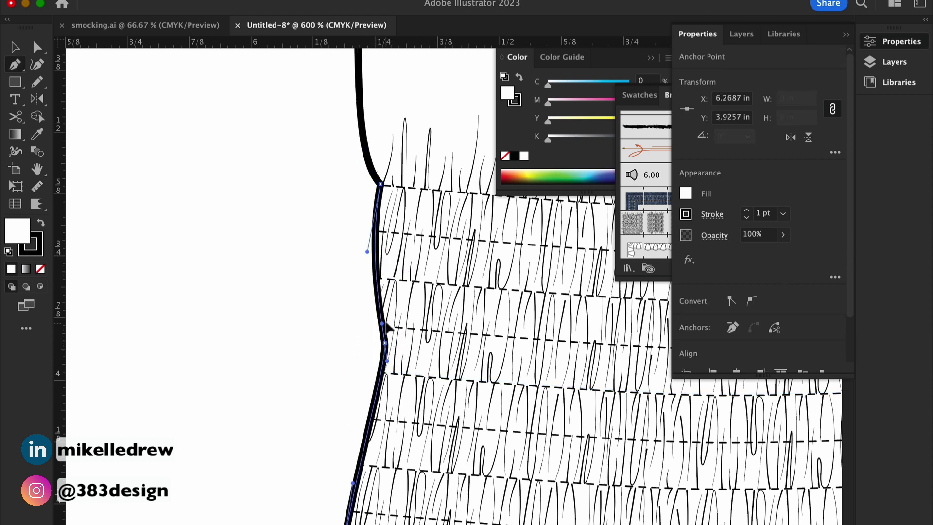
left_click_drag(385, 344, 379, 397)
left_click_drag(381, 360, 409, 277)
left_click_drag(375, 414, 370, 471)
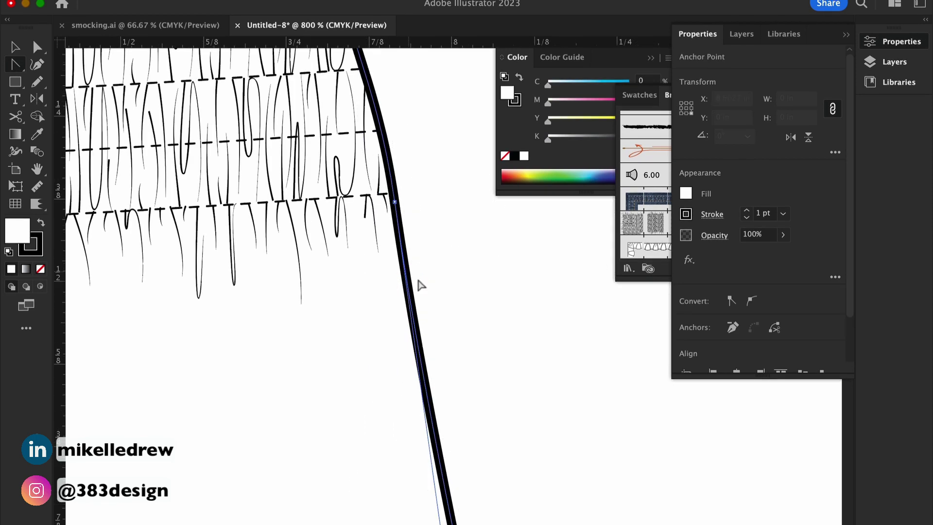
- Adjust the curve of the dress's right edge at and below the smocking's bottom row, then deselect the silhouette
left_click_drag(479, 324, 468, 337)
left_click_drag(427, 443, 428, 236)
left_click(481, 347, "super")
left_click(483, 346, "alt+super")
left_click(483, 346, "alt+super")
left_click(483, 346, "alt+super")
left_click_drag(405, 285, 403, 267)
left_click(477, 292, "super")
left_click(427, 276, "alt+super")
left_click(451, 264, "super")
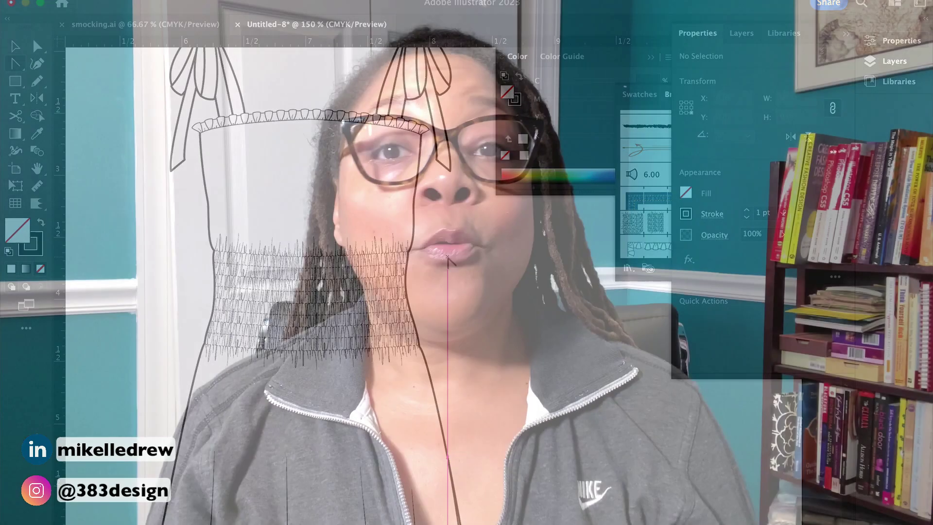